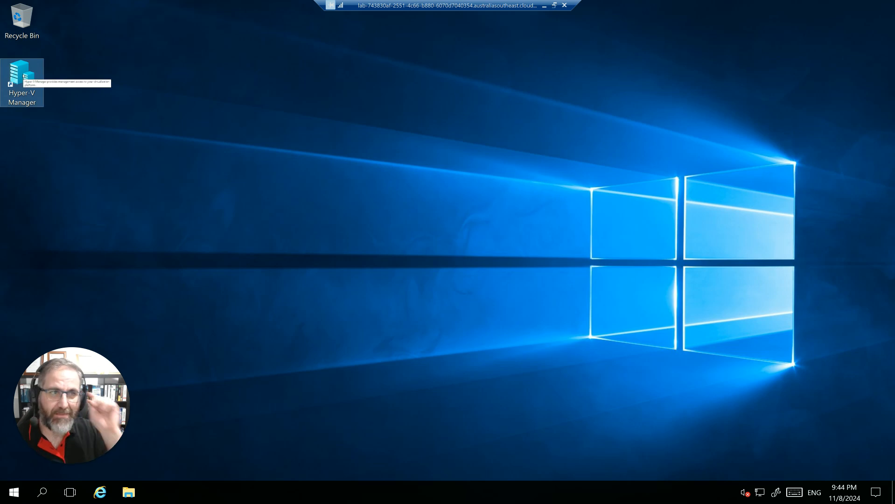
Open Hyper-V Manager and view the settings of the sWin22RTR virtual machine, closing them without changes.
{"action": "double_click", "coordinate": [22, 74]}
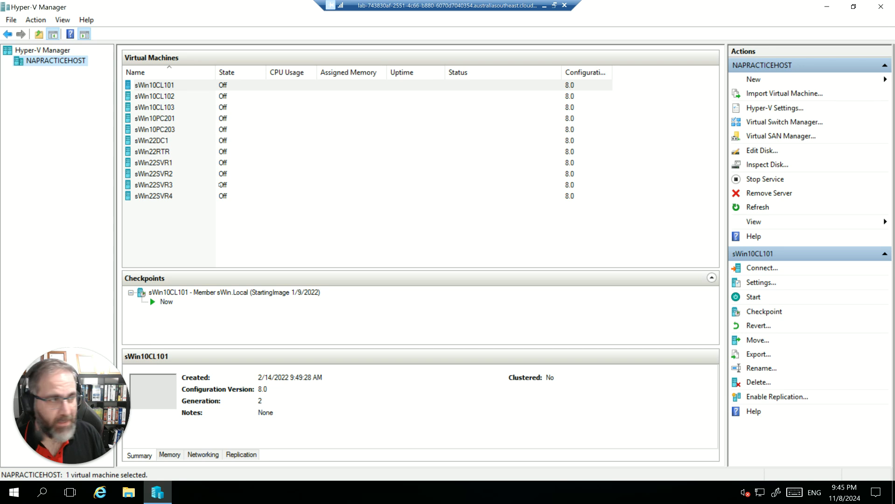
{"action": "left_click", "coordinate": [160, 152]}
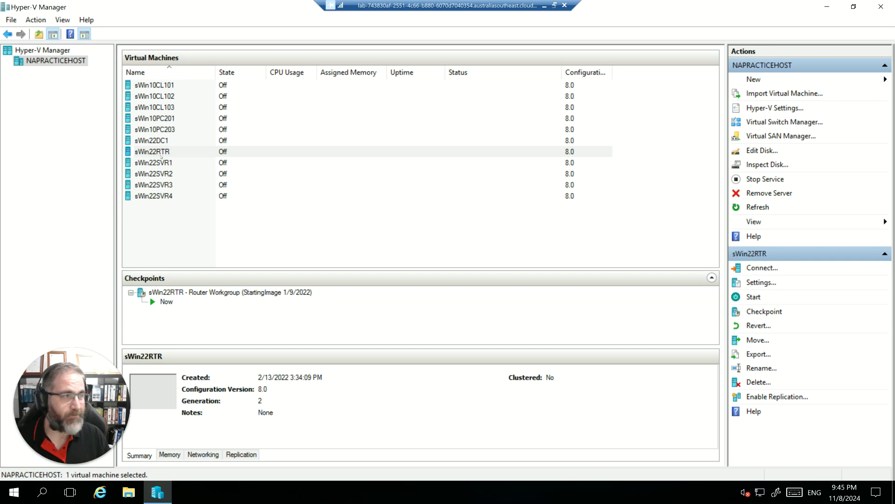
{"action": "right_click", "coordinate": [161, 157]}
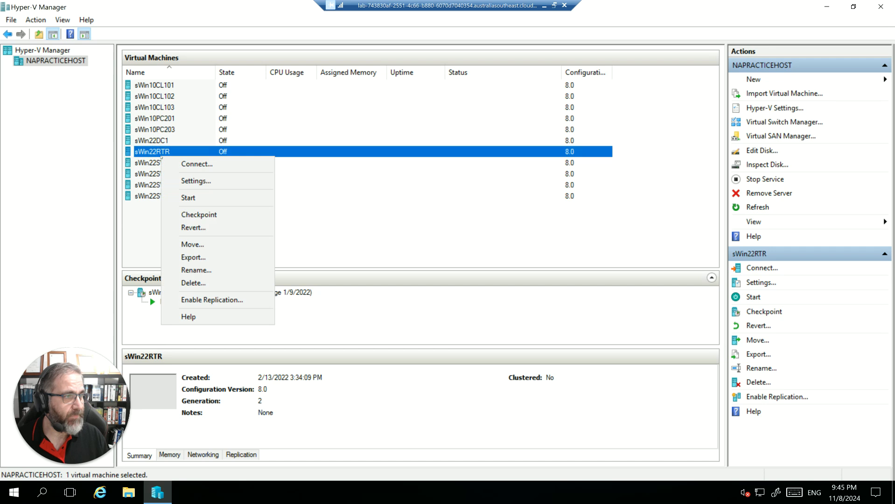
{"action": "left_click", "coordinate": [194, 181]}
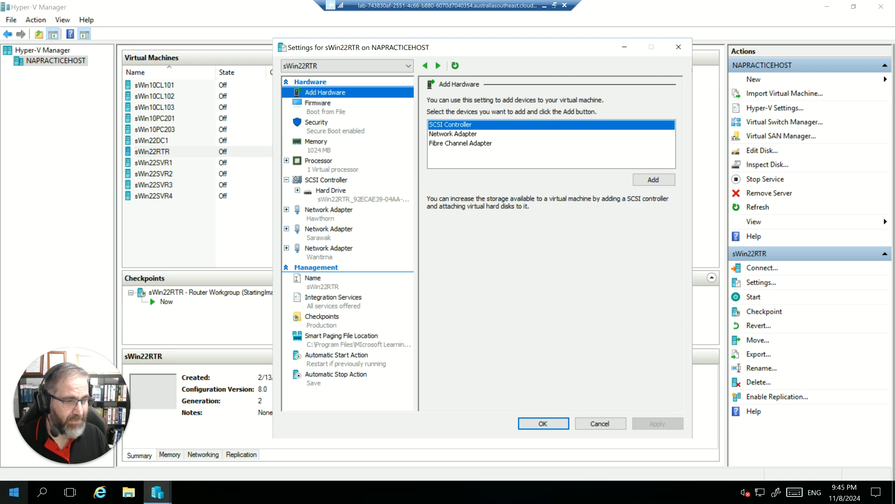
{"action": "left_click", "coordinate": [370, 498]}
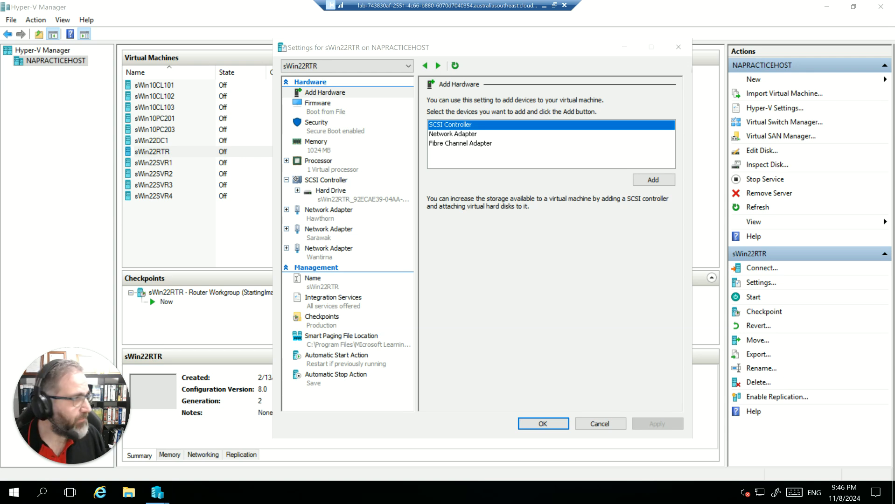
{"action": "left_click", "coordinate": [587, 419]}
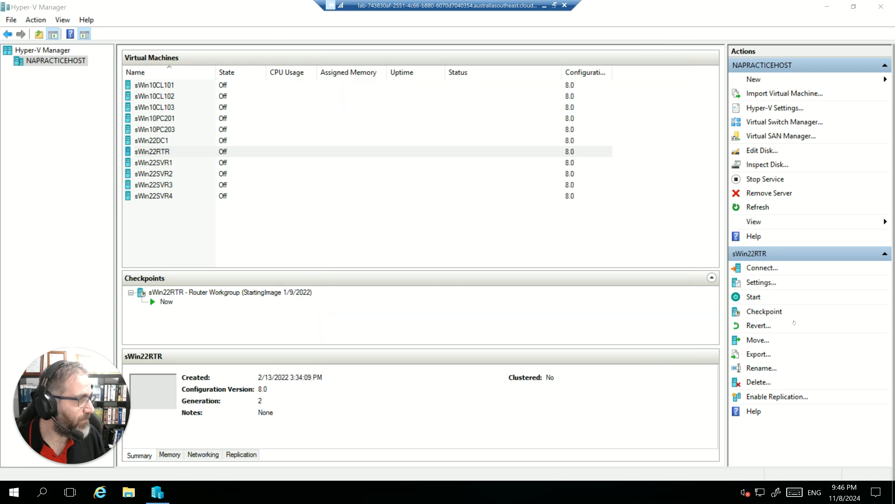
Review the existing virtual switches and the properties of the Croydon switch in Virtual Switch Manager, closing it without changes.
{"action": "left_click", "coordinate": [784, 122]}
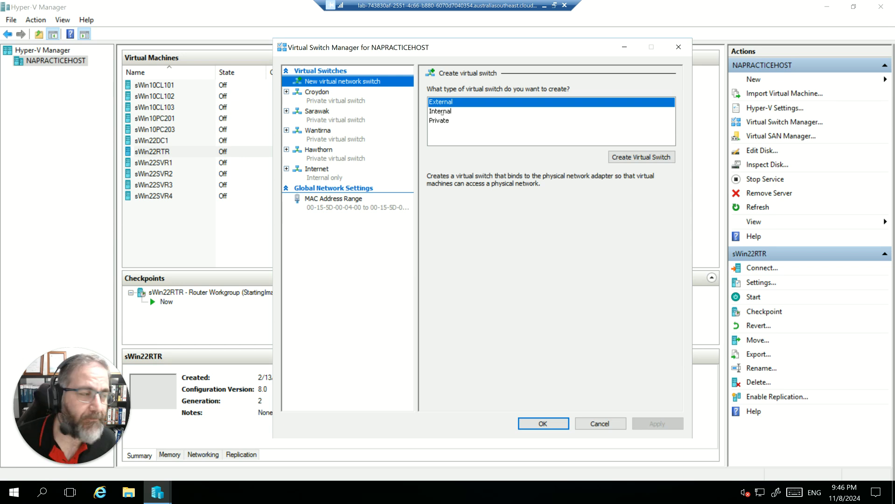
{"action": "left_click", "coordinate": [318, 93]}
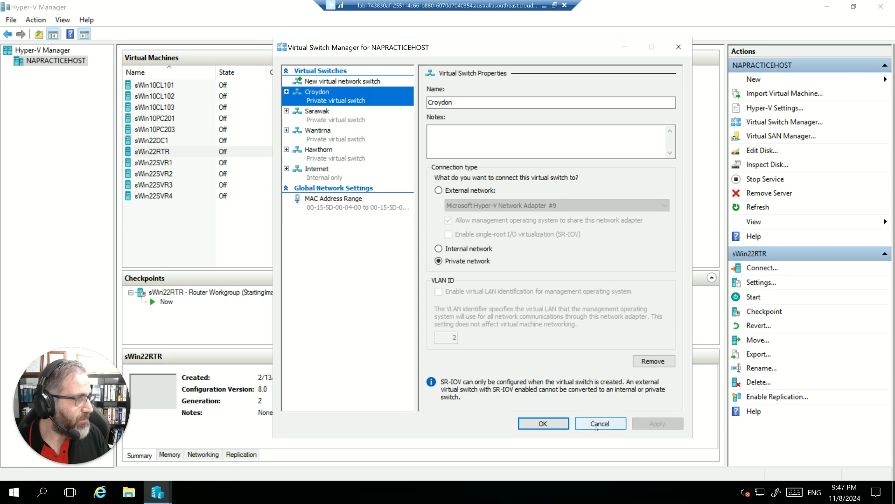
{"action": "left_click", "coordinate": [596, 425]}
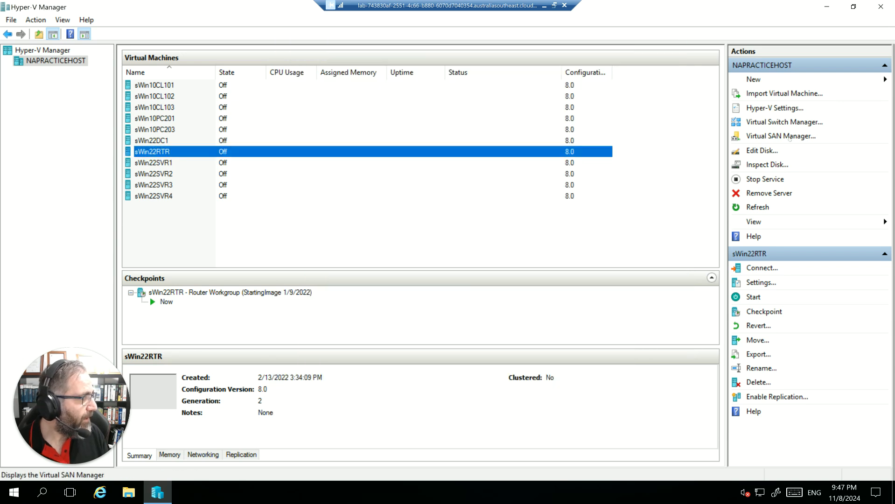
Try setting up an external virtual switch named HarrySwitch, comparing it with the internal network type, and discard it.
{"action": "left_click", "coordinate": [812, 123]}
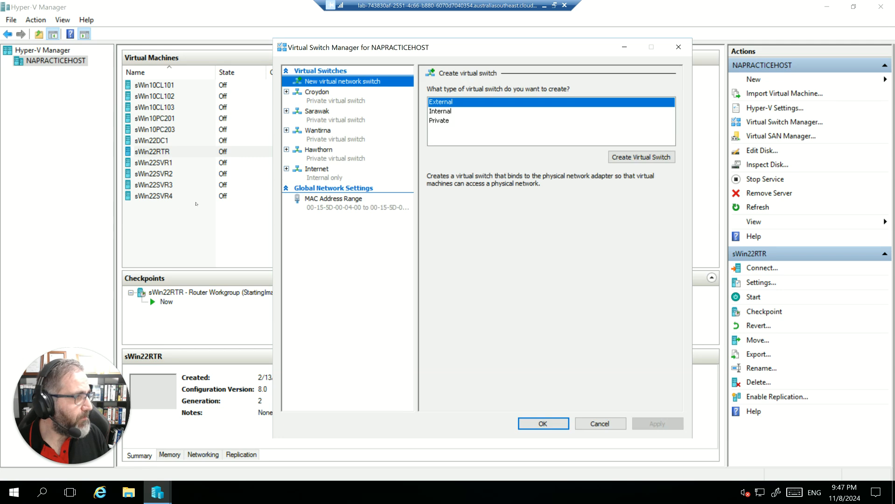
{"action": "key", "text": "Return"}
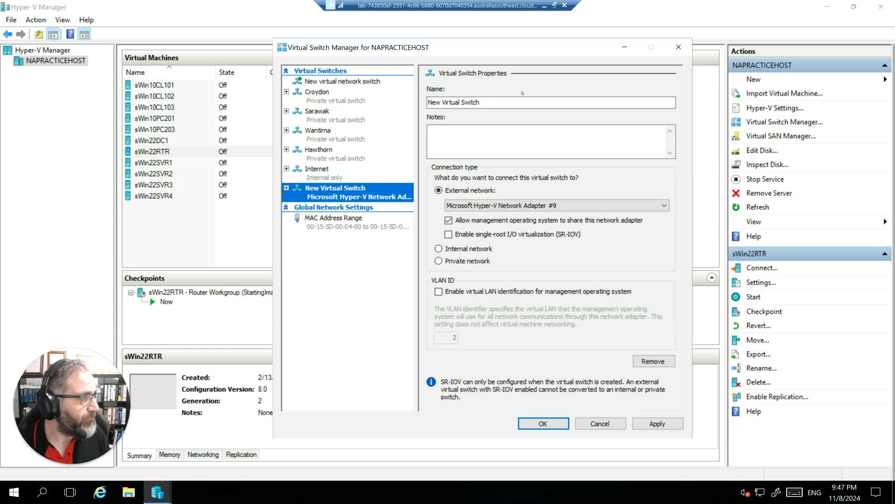
{"action": "key", "text": "Tab"}
{"action": "type", "text": "HarrySwt"}
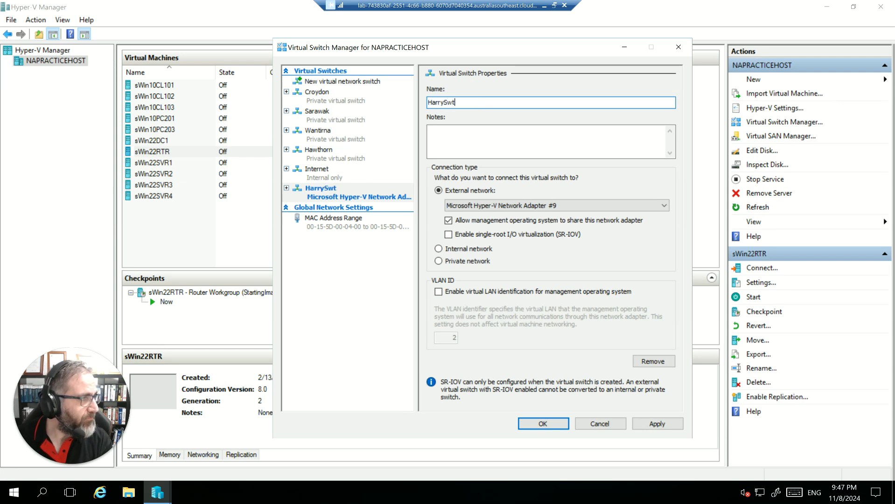
{"action": "key", "text": "BackSpace"}
{"action": "type", "text": "itch"}
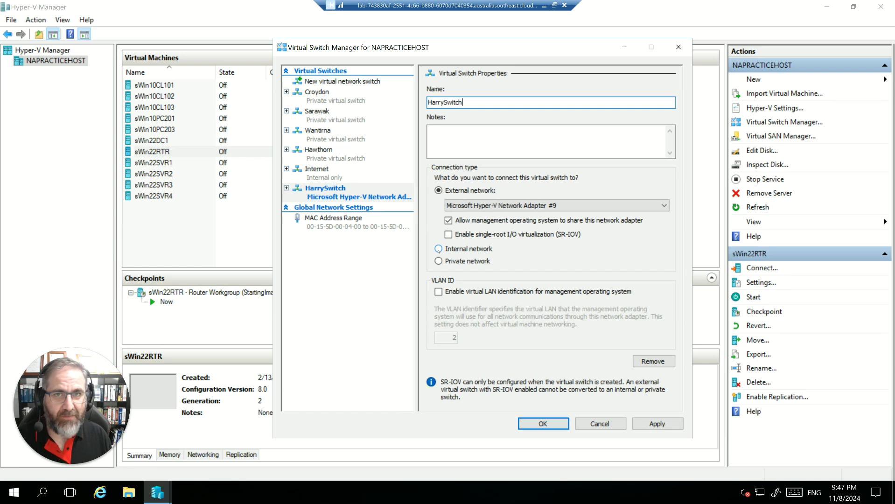
{"action": "left_click", "coordinate": [438, 249]}
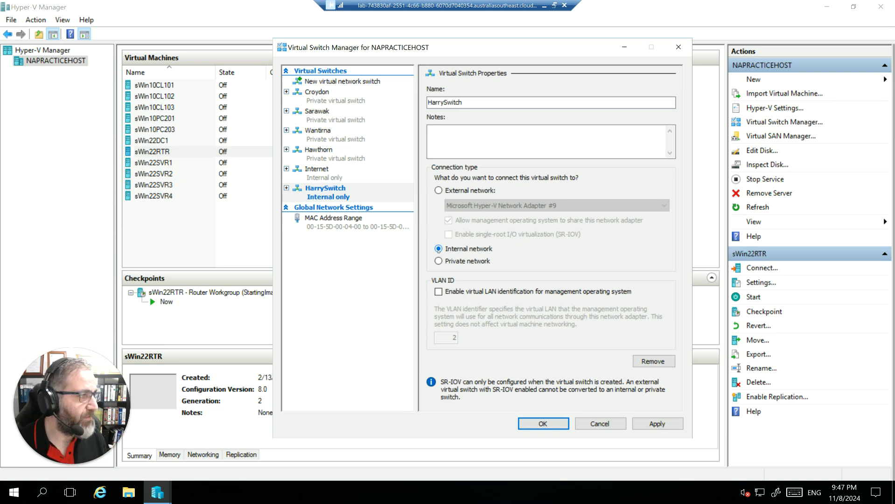
{"action": "left_click", "coordinate": [438, 191]}
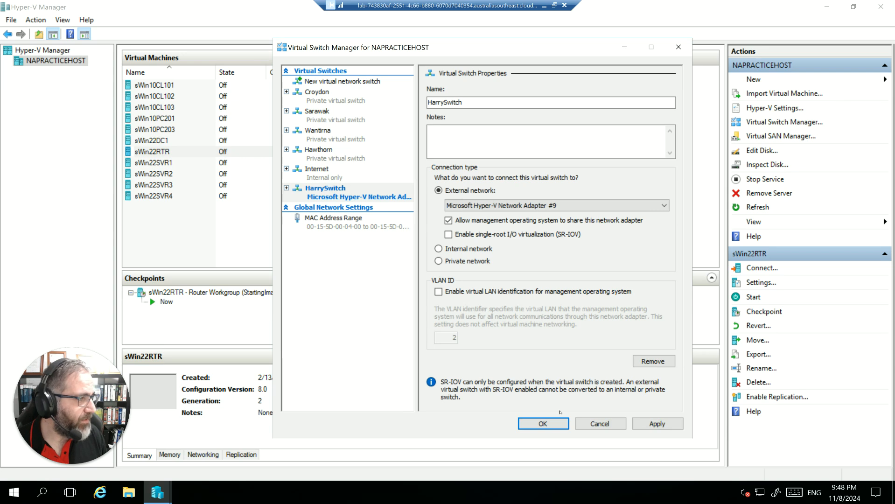
{"action": "left_click", "coordinate": [591, 423]}
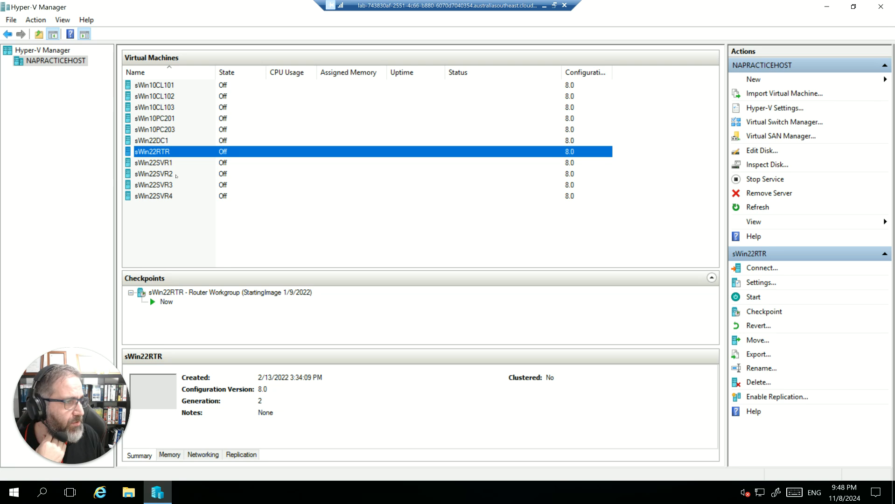
Examine the memory, hard drive and network adapter settings of sWin22SVR3, closing them without changes.
{"action": "left_click", "coordinate": [164, 185]}
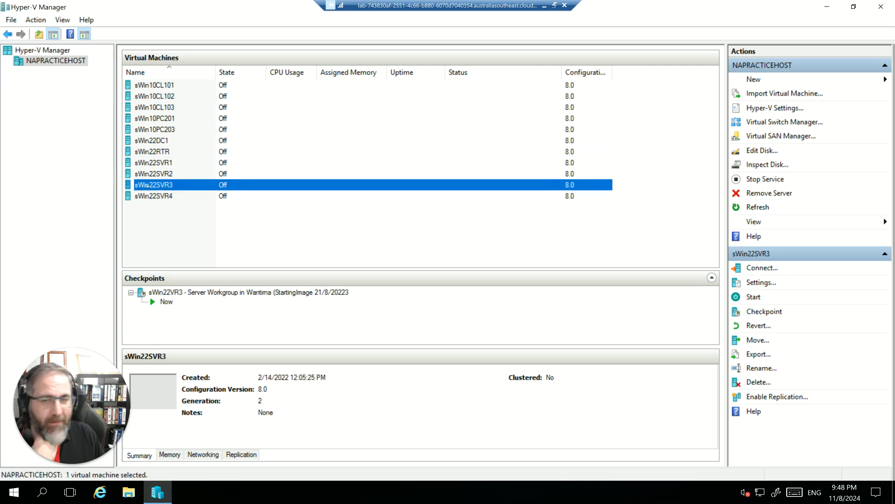
{"action": "right_click", "coordinate": [147, 185]}
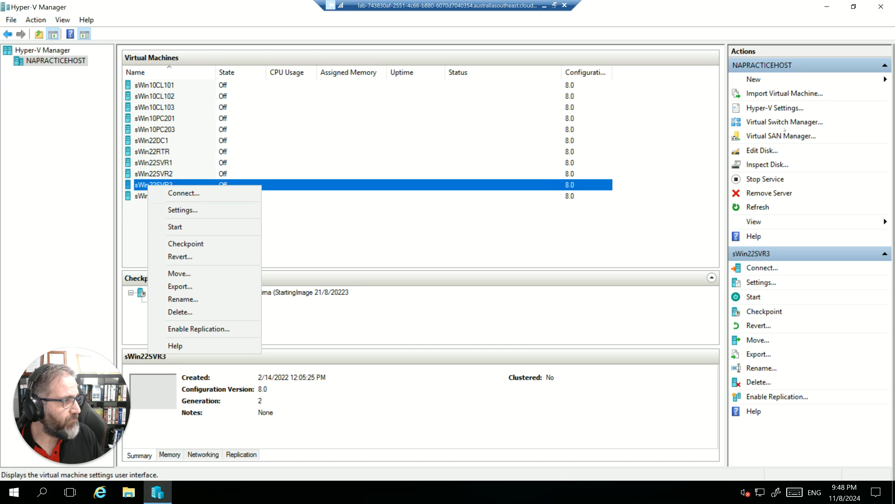
{"action": "left_click", "coordinate": [761, 282]}
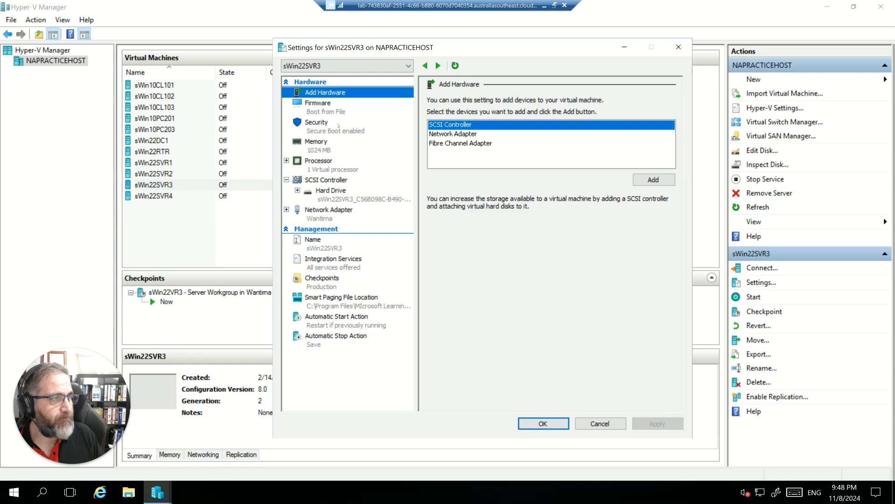
{"action": "left_click", "coordinate": [317, 145]}
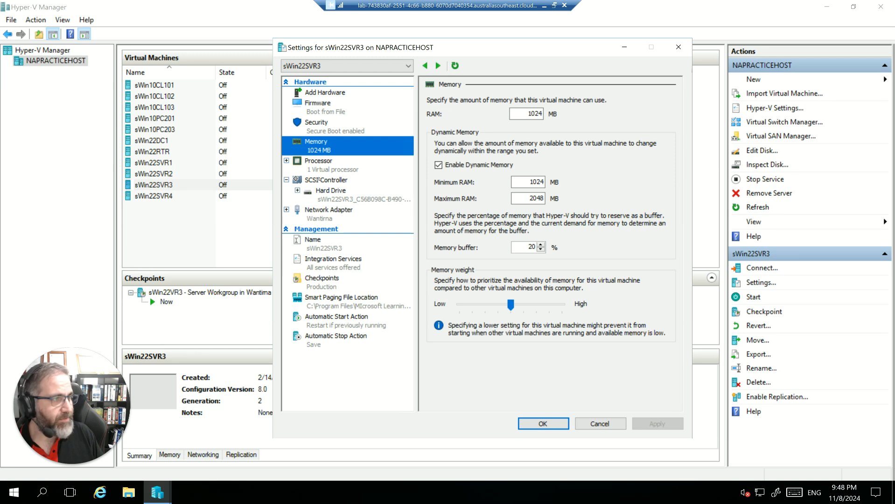
{"action": "left_click", "coordinate": [330, 201]}
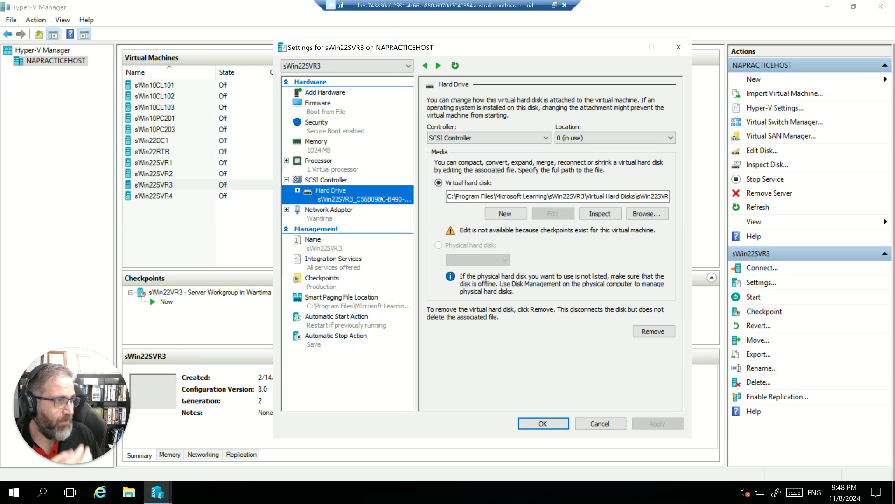
{"action": "left_click", "coordinate": [297, 190]}
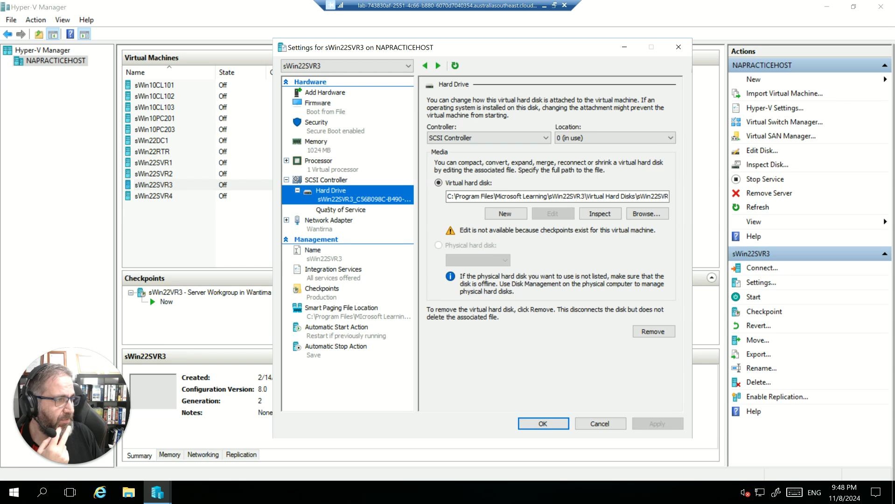
{"action": "left_click", "coordinate": [328, 209]}
{"action": "left_click", "coordinate": [341, 194]}
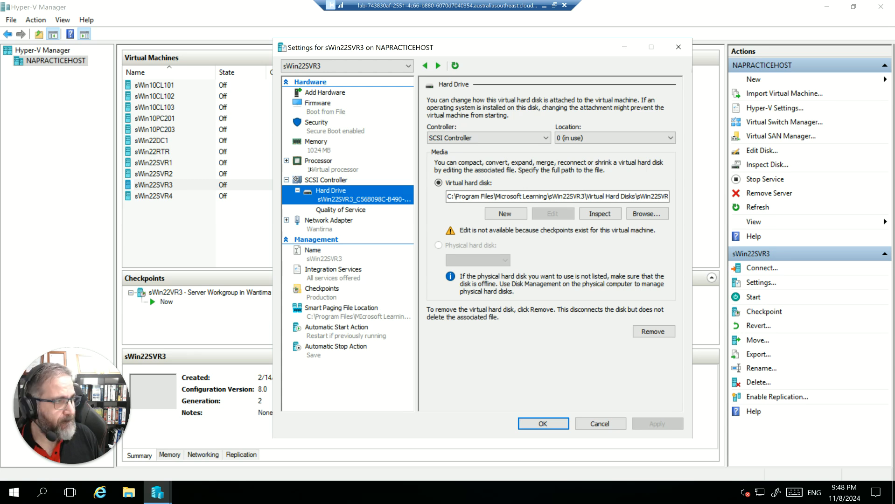
{"action": "left_click", "coordinate": [310, 169]}
{"action": "left_click", "coordinate": [336, 225]}
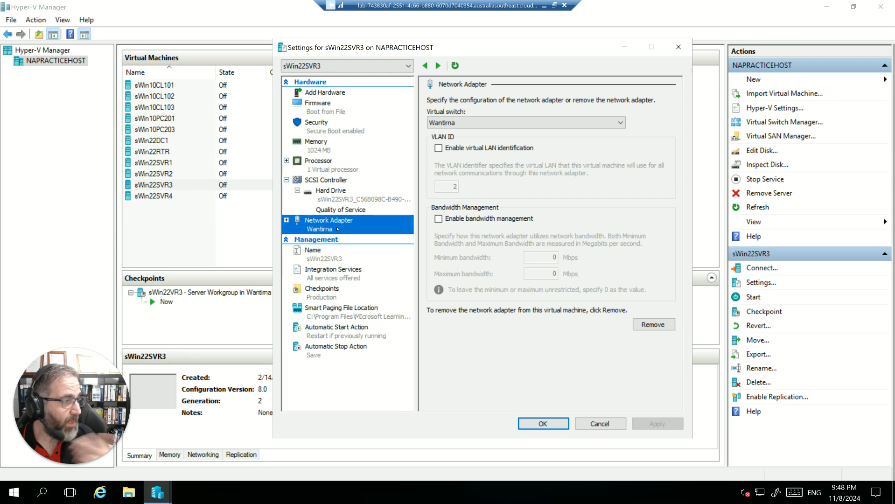
{"action": "left_click", "coordinate": [588, 425]}
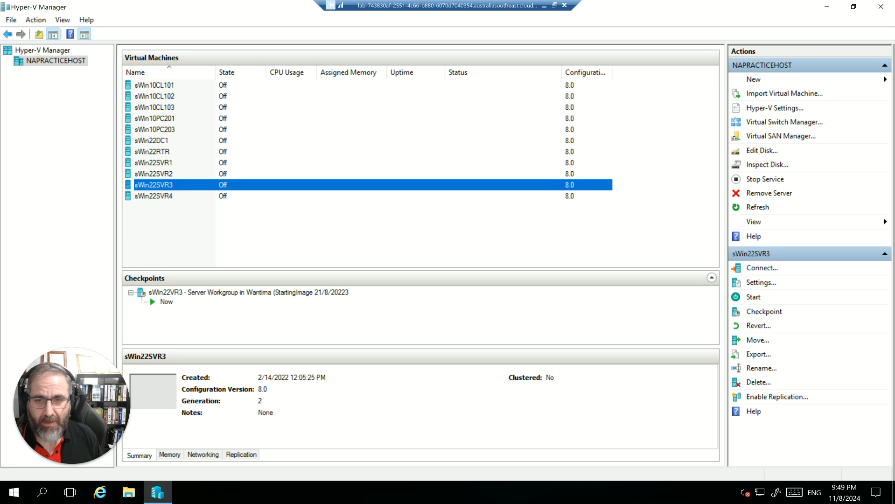
Take a checkpoint of the sWin22SVR3 virtual machine.
{"action": "right_click", "coordinate": [157, 185]}
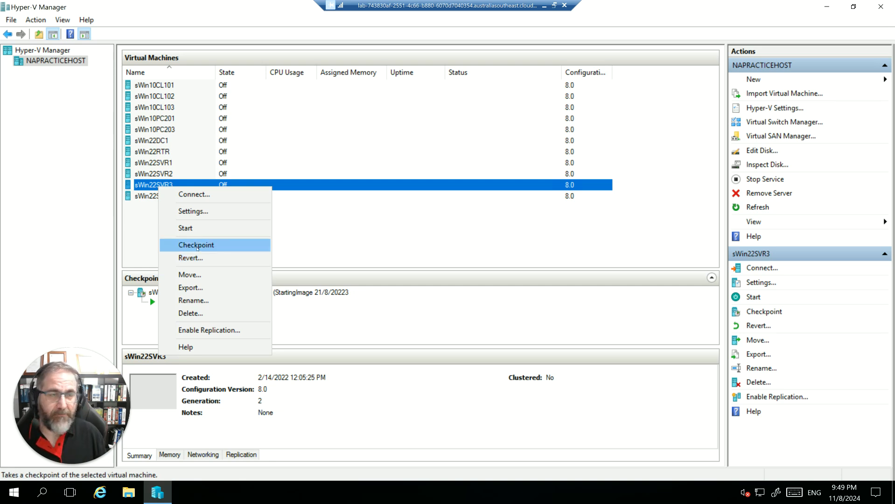
{"action": "left_click", "coordinate": [196, 246]}
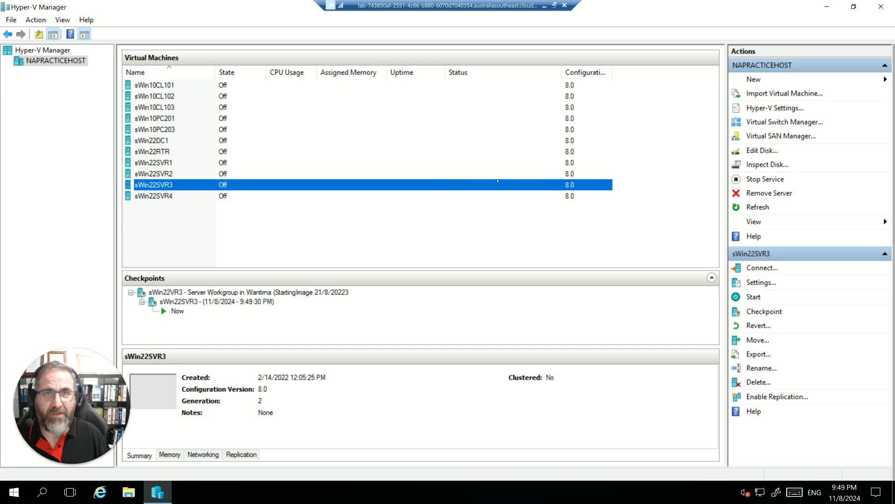
Call up the revert to the previous checkpoint for sWin22SVR3 and dismiss the confirmation without reverting.
{"action": "right_click", "coordinate": [191, 186]}
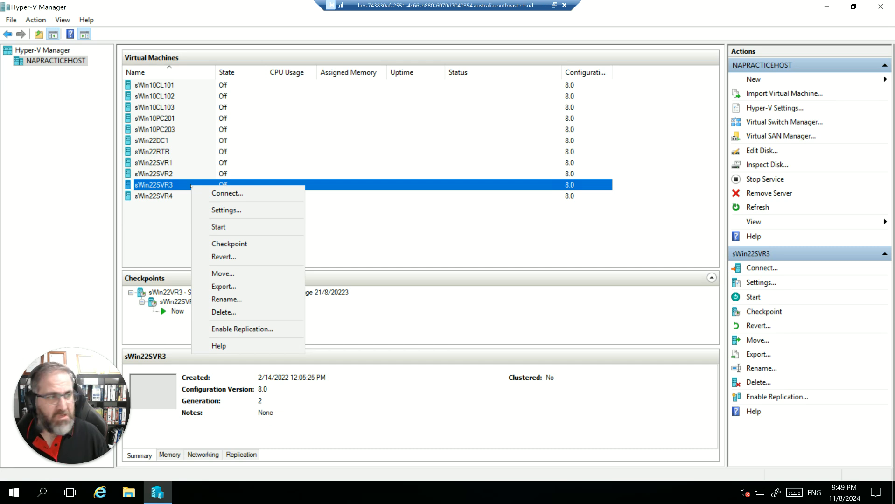
{"action": "left_click", "coordinate": [223, 256]}
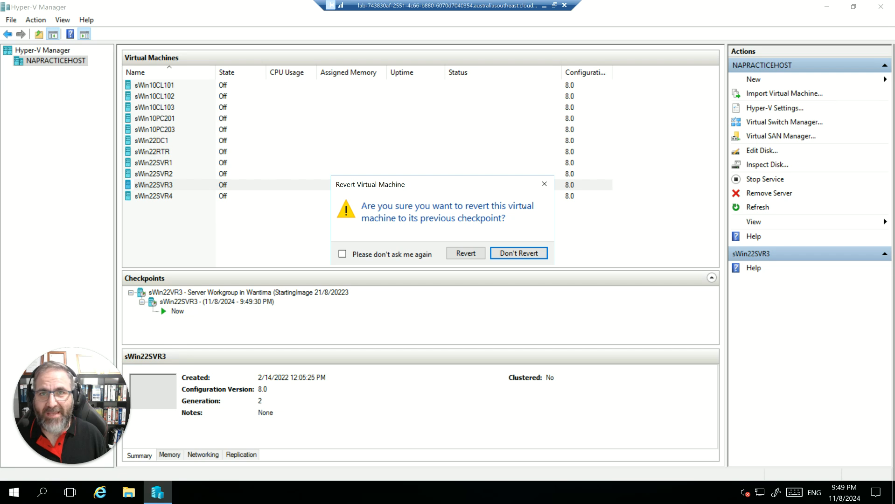
{"action": "left_click", "coordinate": [543, 183]}
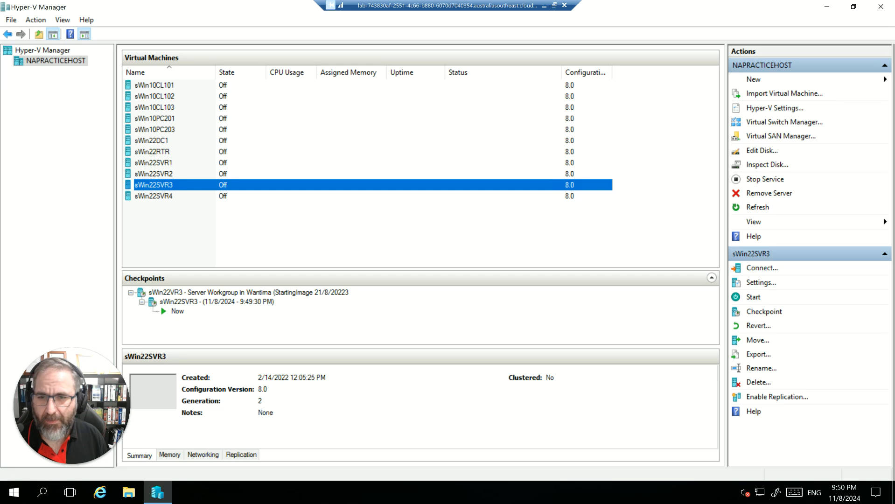
View the network adapter settings of sWin10CL101 to check which virtual switch it uses.
{"action": "left_click", "coordinate": [147, 130]}
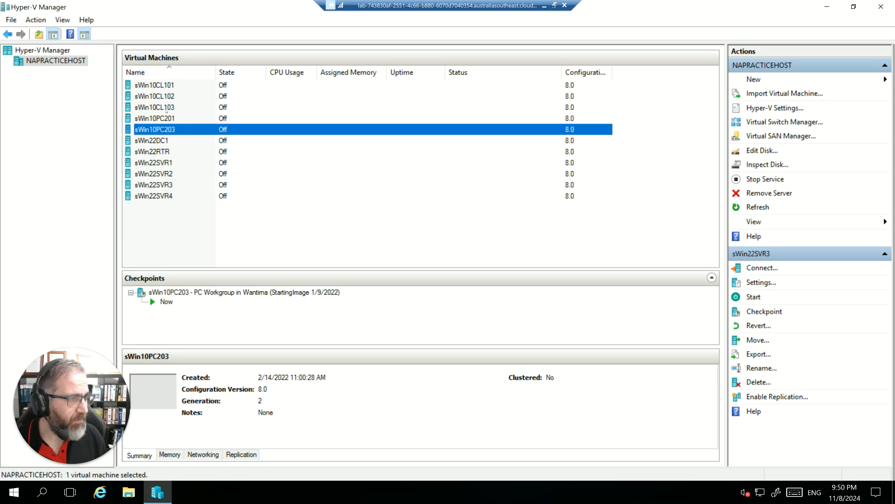
{"action": "left_click", "coordinate": [161, 85]}
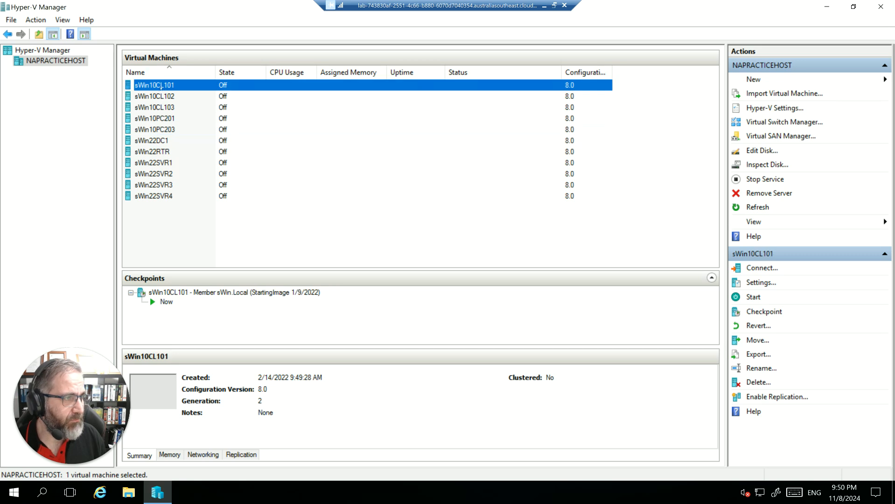
{"action": "right_click", "coordinate": [160, 87]}
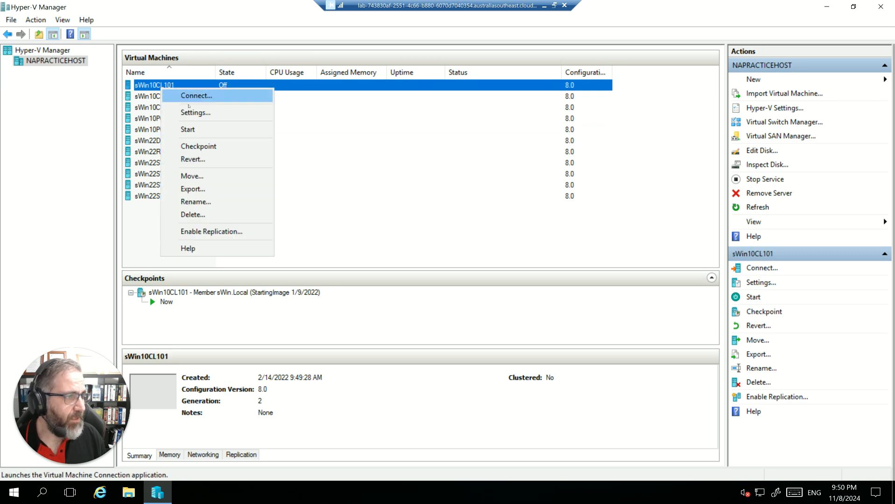
{"action": "left_click", "coordinate": [199, 113]}
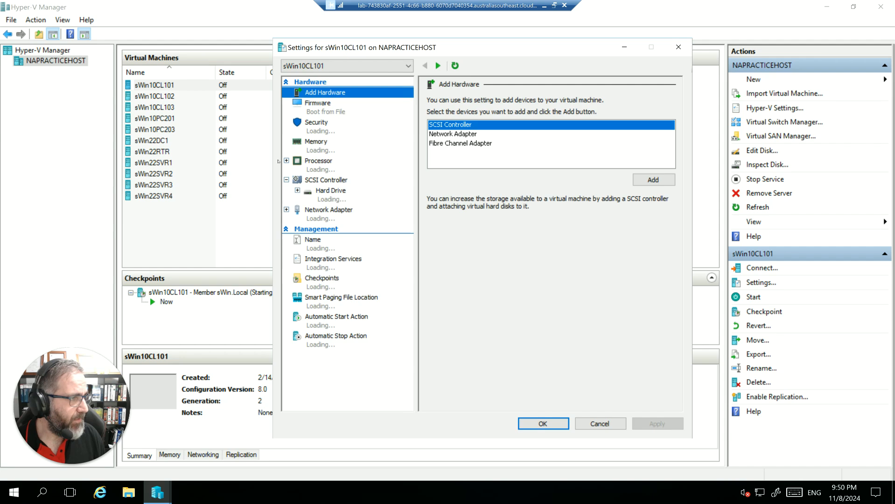
{"action": "left_click", "coordinate": [321, 217]}
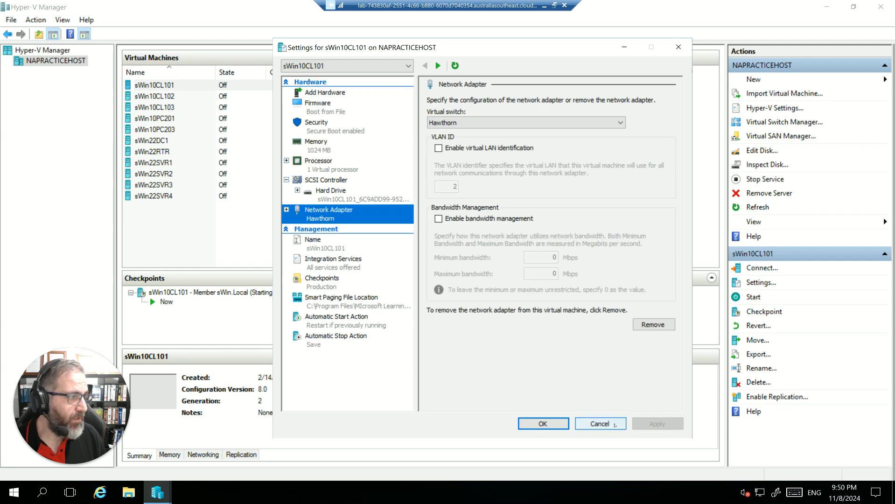
Check the virtual switch in the network adapter settings of sWin10CL102, closing them without changes.
{"action": "left_click", "coordinate": [600, 423]}
{"action": "right_click", "coordinate": [169, 96]}
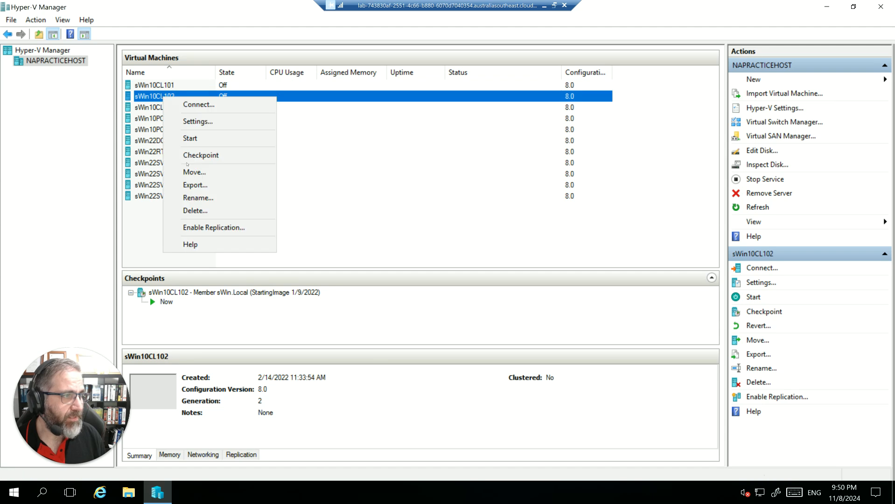
{"action": "left_click", "coordinate": [197, 123]}
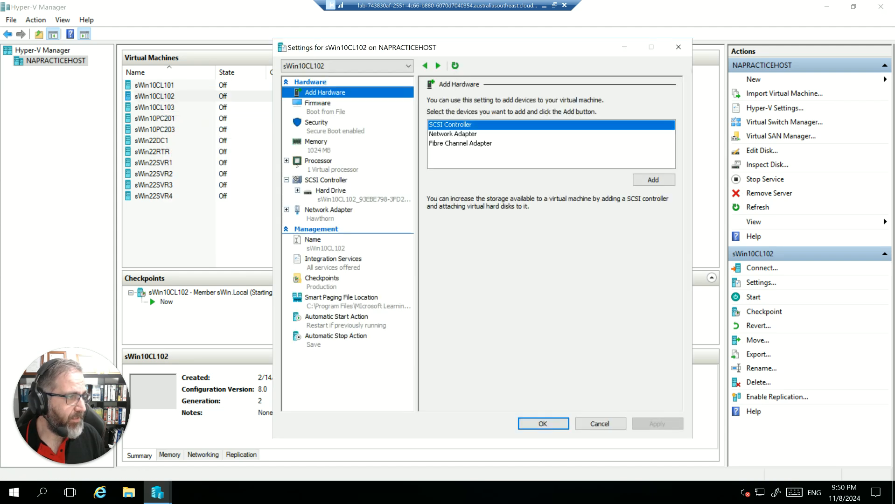
{"action": "left_click", "coordinate": [331, 217]}
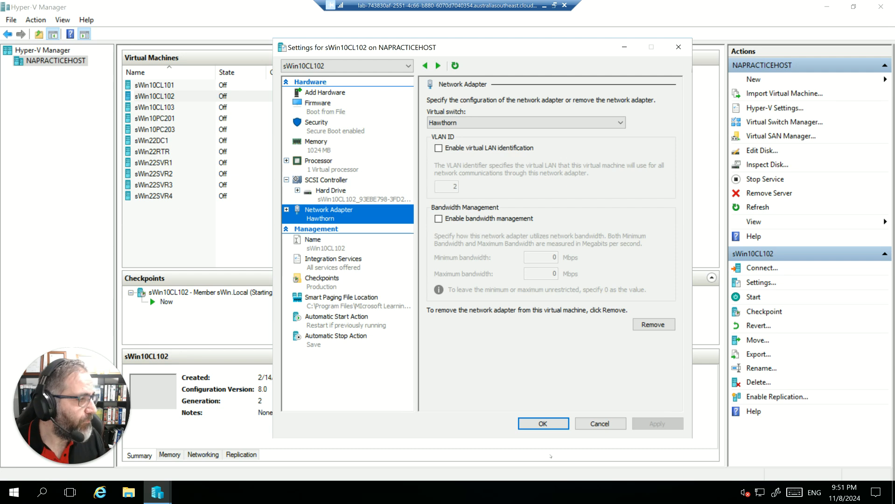
{"action": "left_click", "coordinate": [600, 423]}
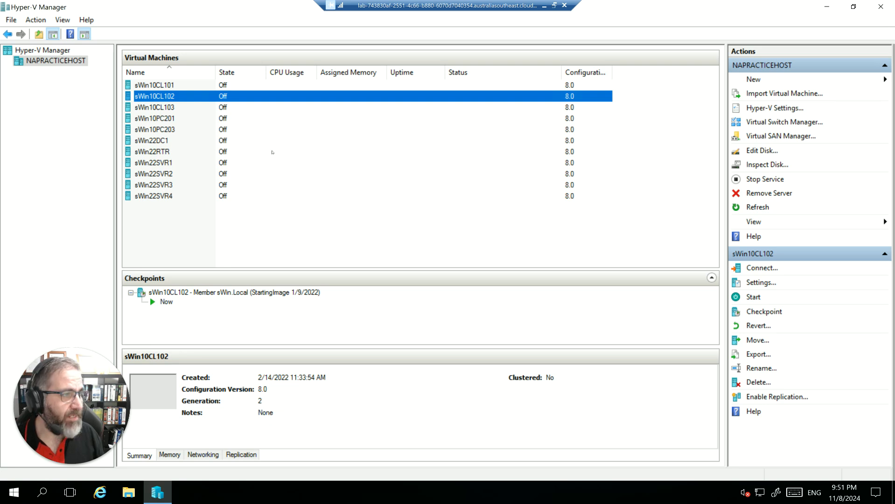
Start the sWin22SVR3 virtual machine.
{"action": "left_click", "coordinate": [156, 186]}
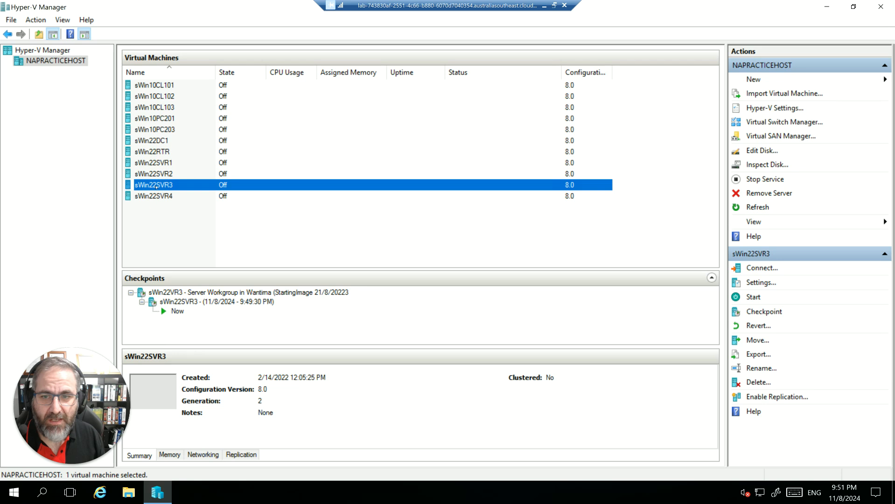
{"action": "right_click", "coordinate": [156, 185]}
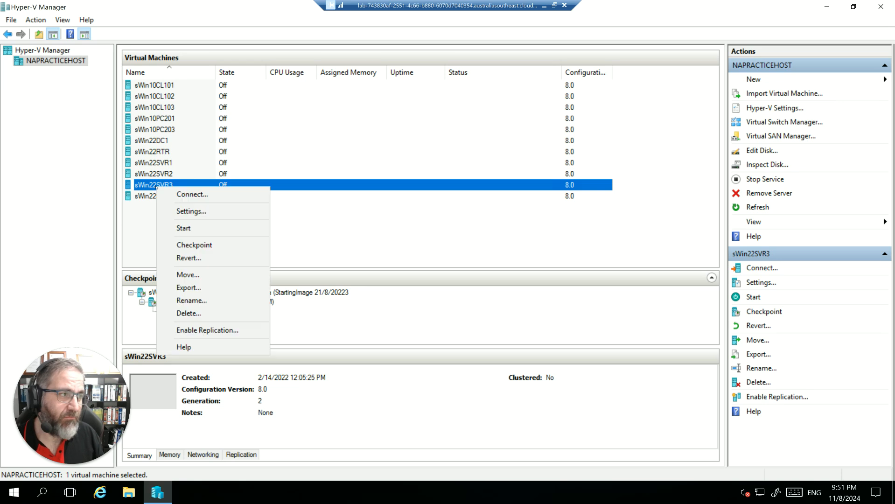
{"action": "left_click", "coordinate": [193, 229]}
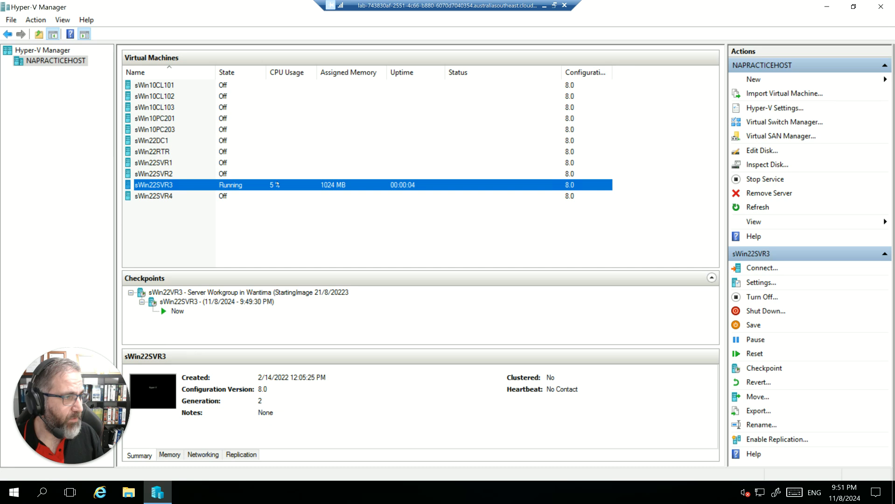
Connect to the running sWin22SVR3 virtual machine with a display size of 1366 by 768 pixels.
{"action": "right_click", "coordinate": [159, 186]}
{"action": "left_click", "coordinate": [173, 191]}
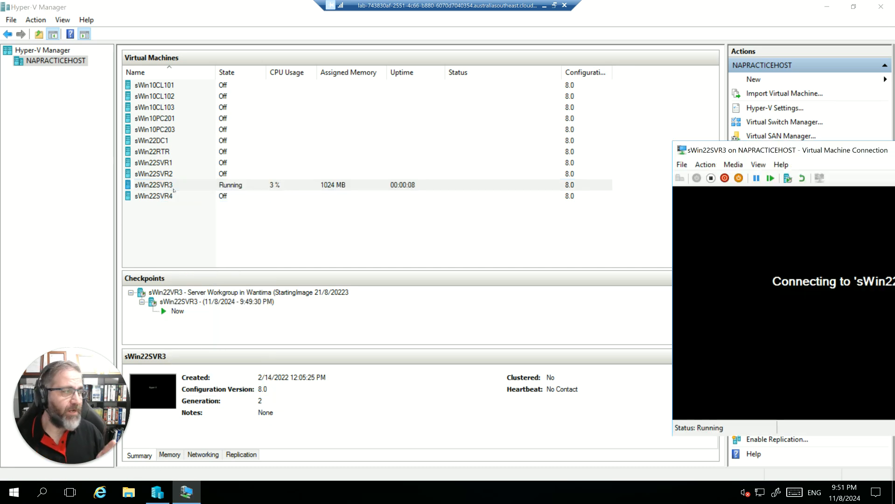
{"action": "left_click_drag", "start_coordinate": [762, 150], "coordinate": [148, 57]}
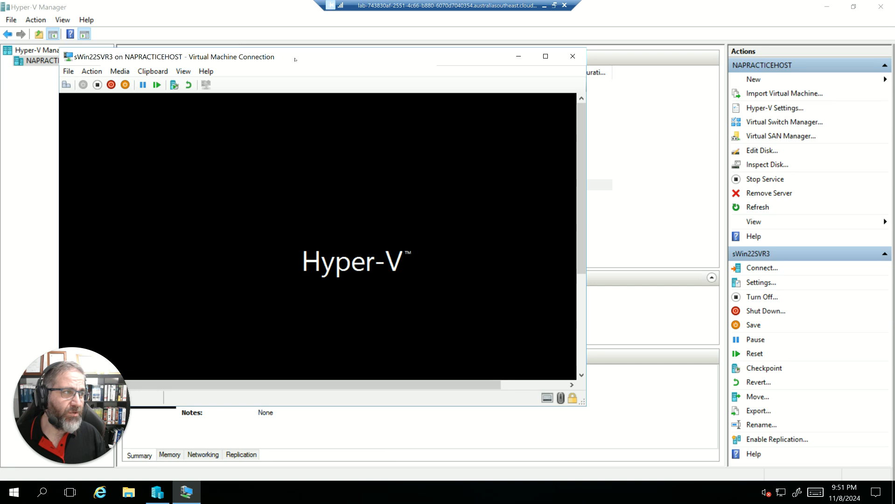
{"action": "left_click_drag", "start_coordinate": [295, 59], "coordinate": [348, 62]}
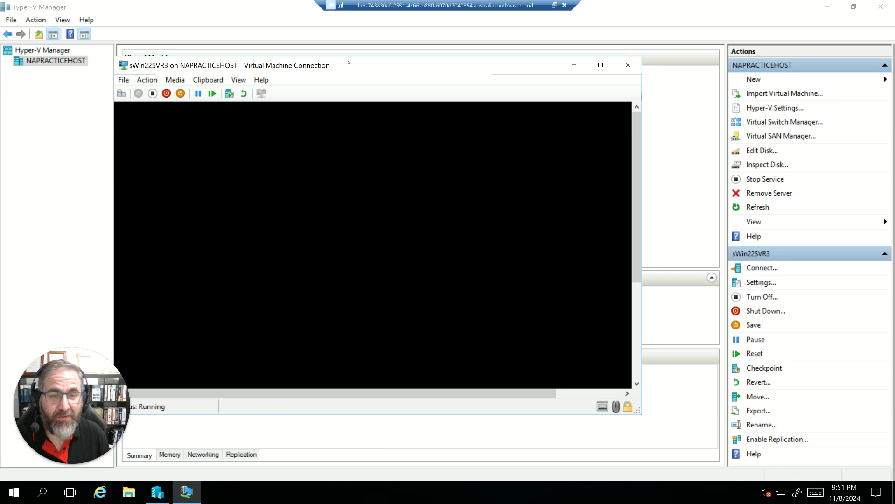
{"action": "left_click_drag", "start_coordinate": [377, 67], "coordinate": [387, 72]}
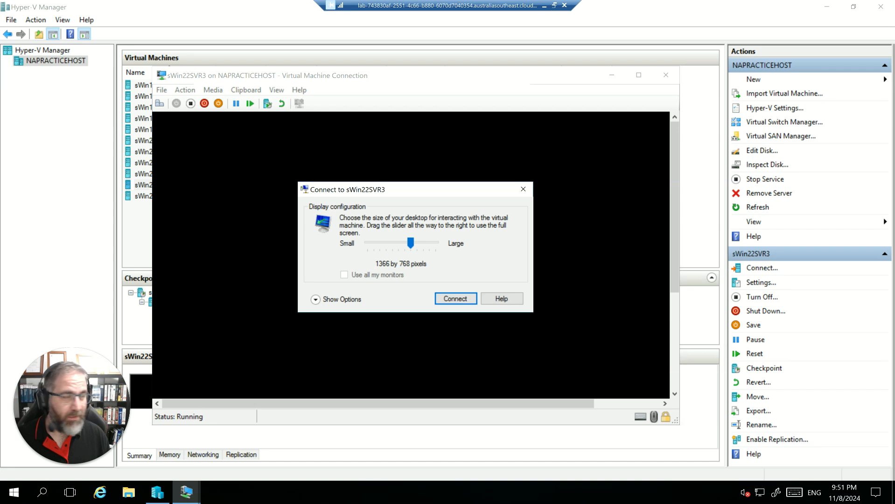
{"action": "left_click", "coordinate": [452, 297]}
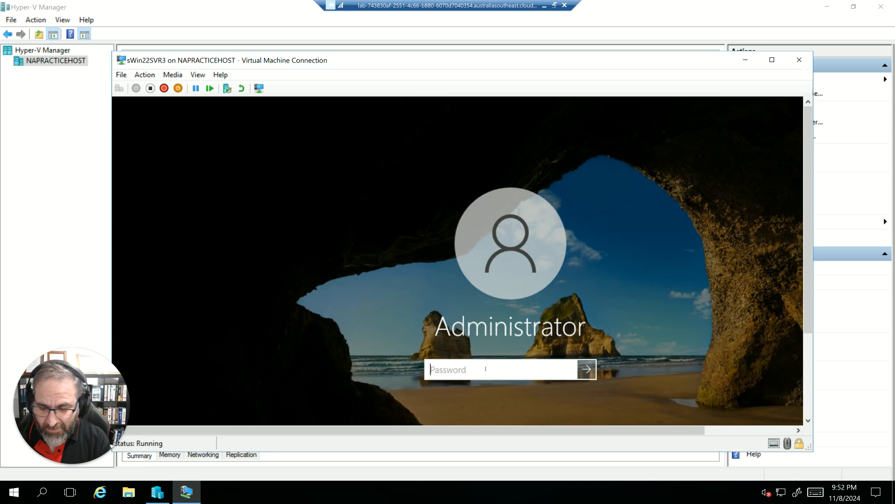
Sign in to sWin22SVR3 as Administrator by entering the account password.
{"action": "type", "text": "Pa"}
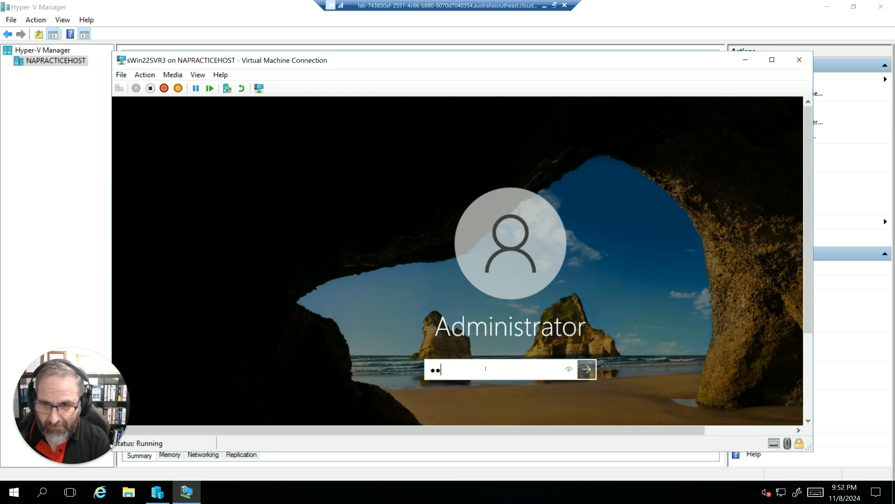
{"action": "type", "text": "$$w"}
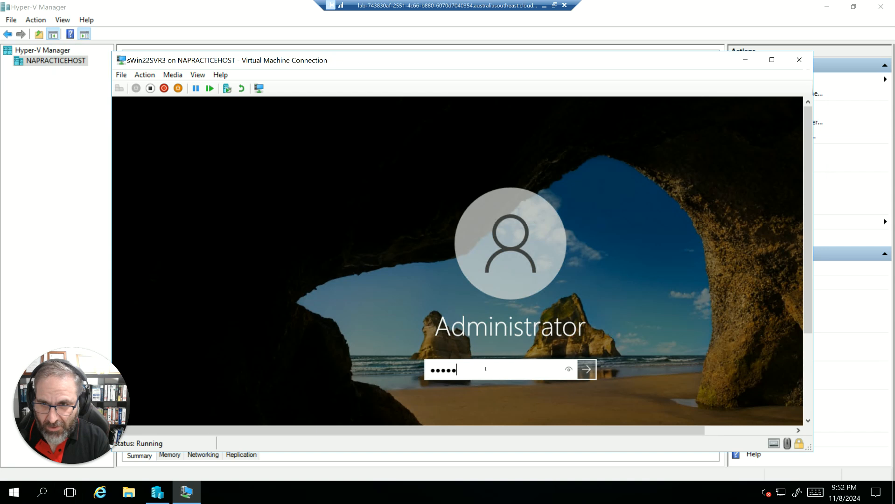
{"action": "type", "text": "0rd"}
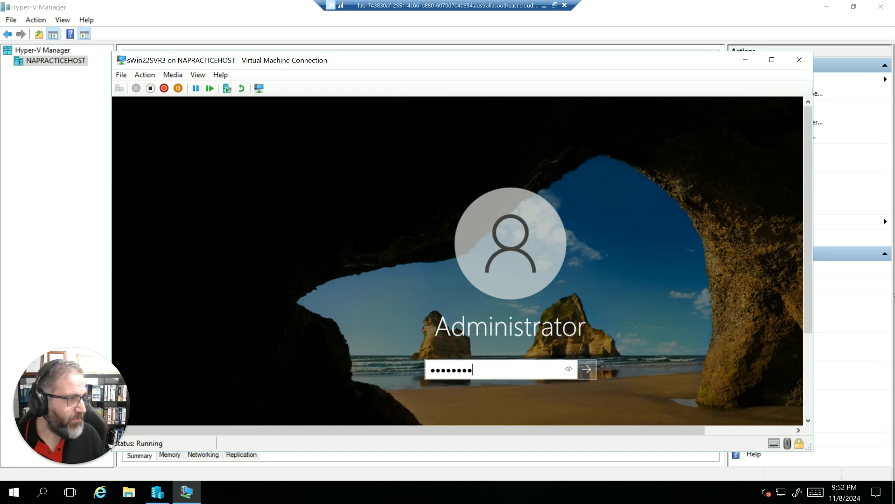
{"action": "key", "text": "Return"}
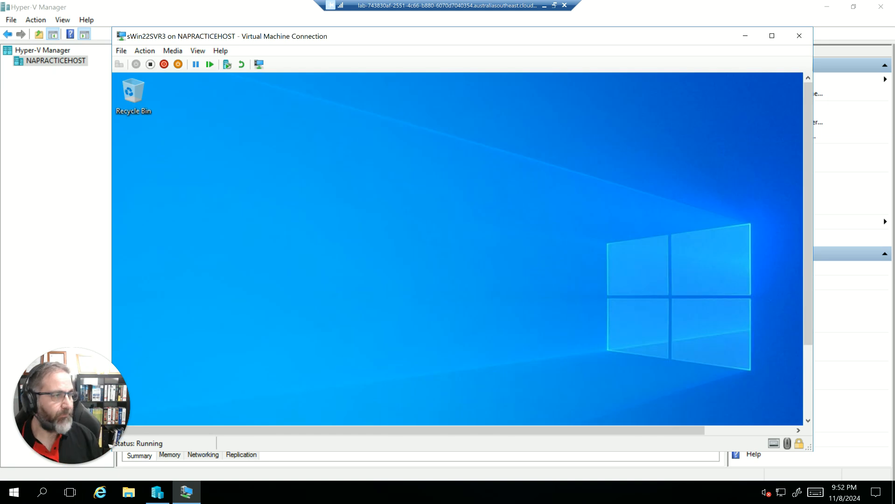
{"action": "left_click_drag", "start_coordinate": [408, 37], "coordinate": [452, 33]}
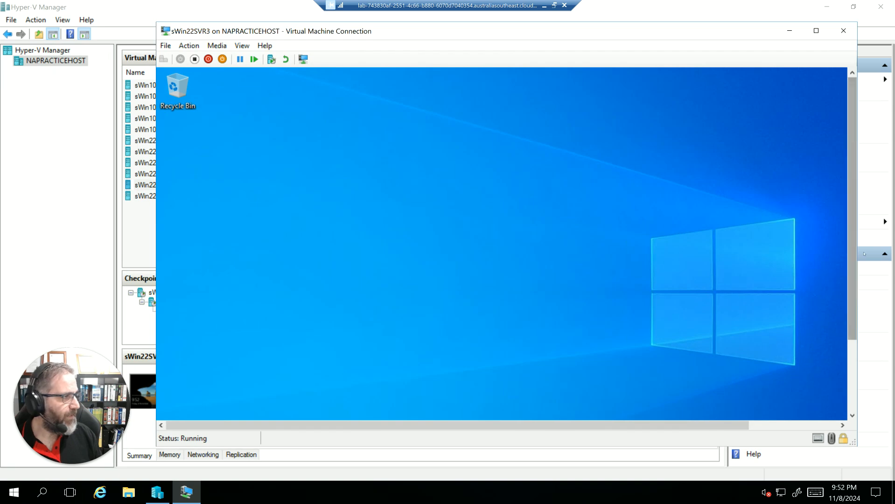
{"action": "left_click_drag", "start_coordinate": [852, 254], "coordinate": [870, 359]}
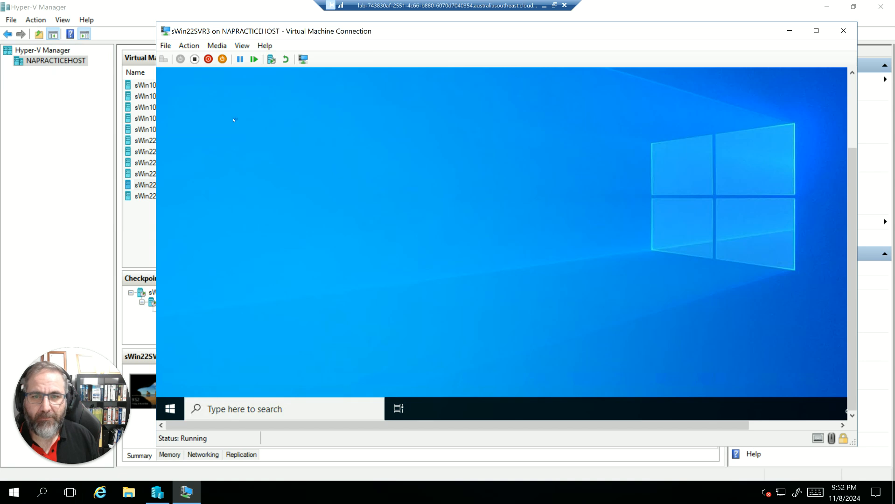
{"action": "right_click", "coordinate": [170, 409]}
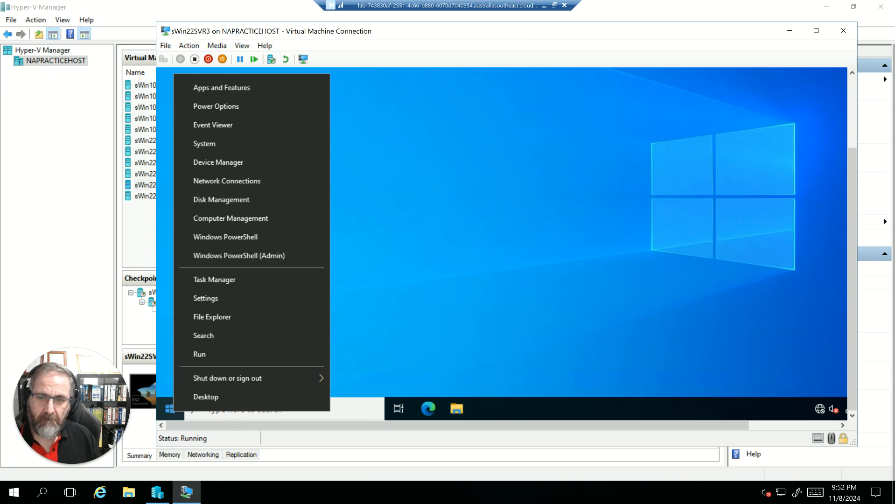
{"action": "left_click", "coordinate": [205, 298]}
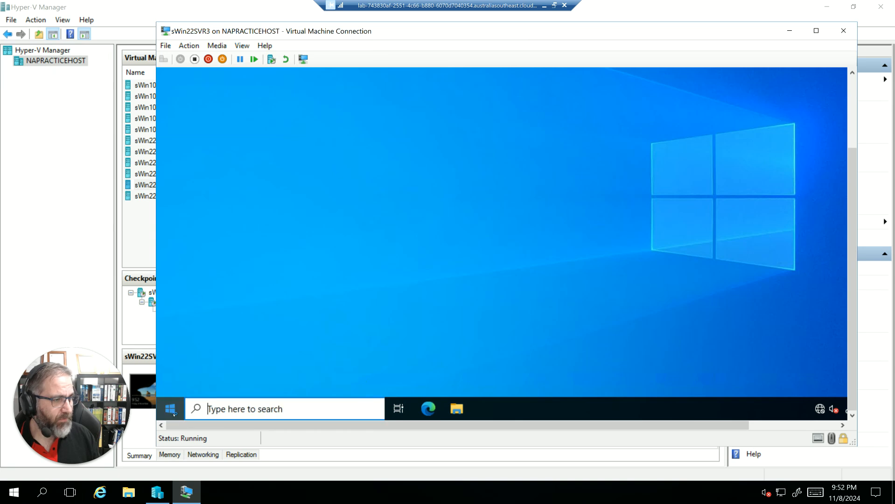
{"action": "left_click", "coordinate": [171, 412]}
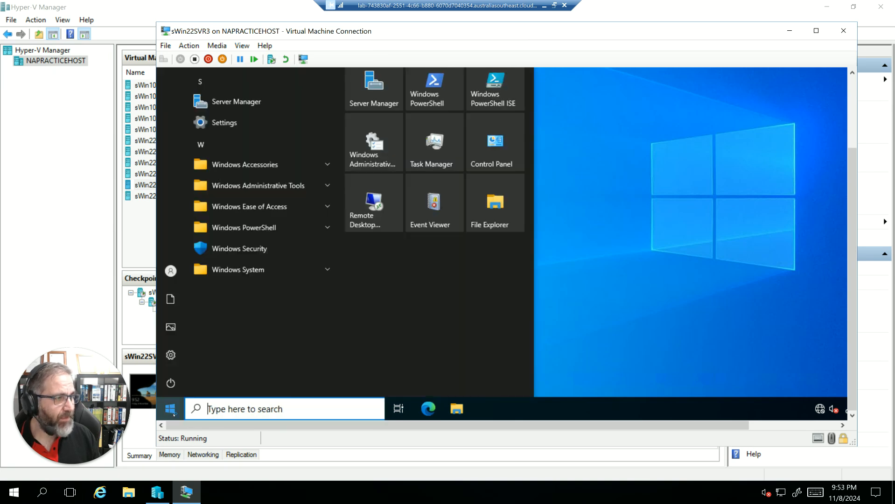
{"action": "left_click", "coordinate": [607, 321]}
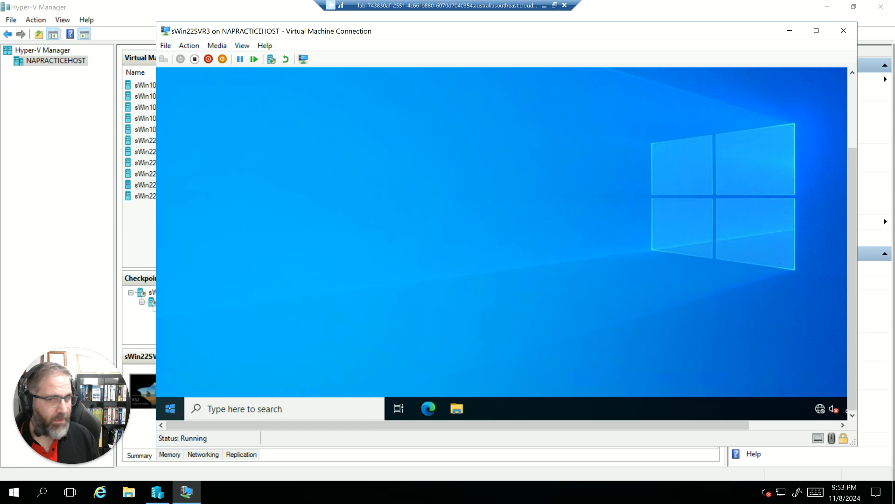
{"action": "right_click", "coordinate": [170, 407]}
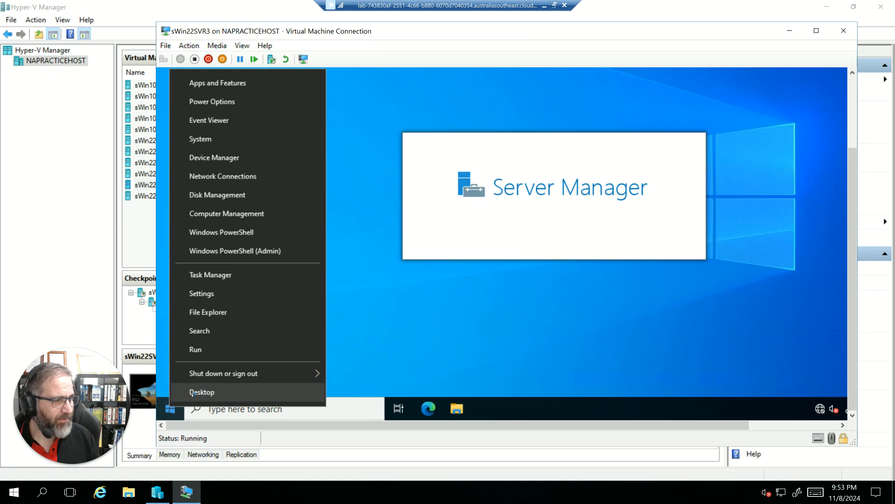
{"action": "left_click", "coordinate": [192, 393]}
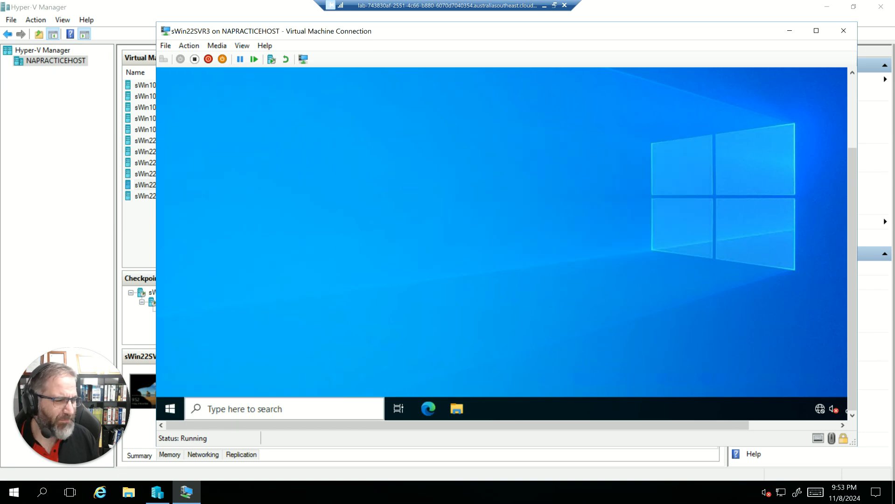
Search for cmd inside sWin22SVR3 and open Command Prompt.
{"action": "left_click", "coordinate": [256, 402]}
{"action": "type", "text": "cmd"}
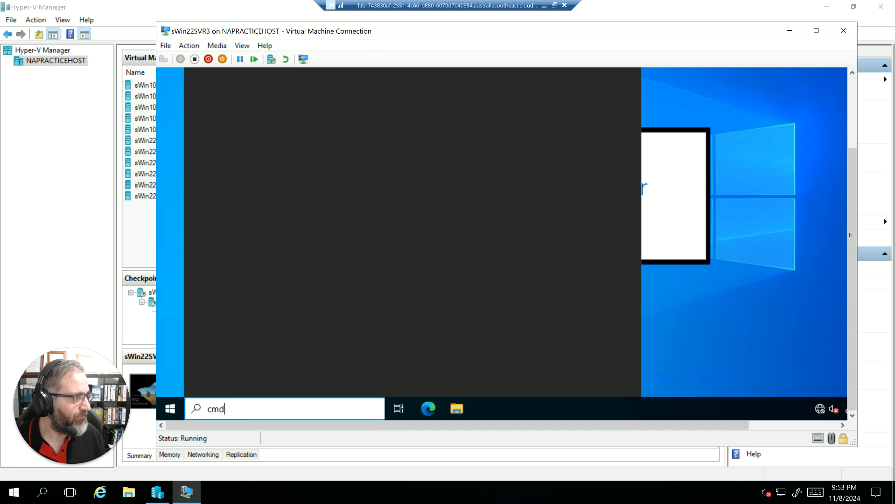
{"action": "left_click_drag", "start_coordinate": [850, 235], "coordinate": [857, 173]}
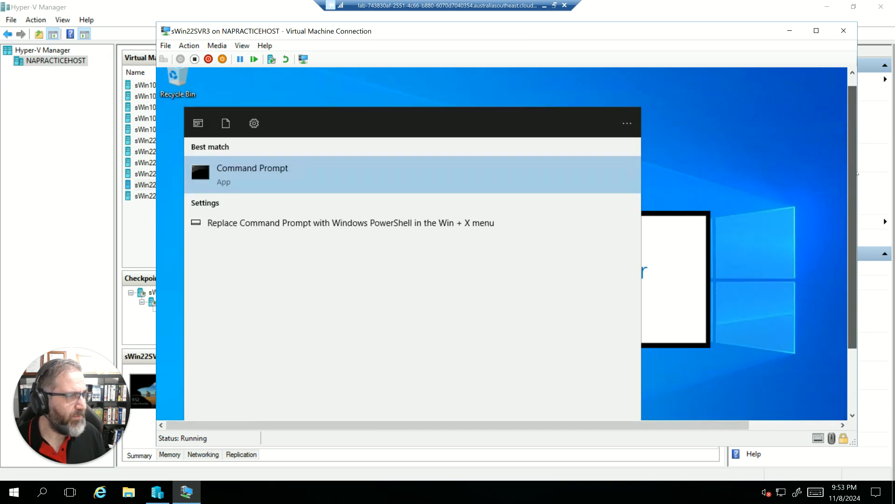
{"action": "left_click", "coordinate": [245, 168]}
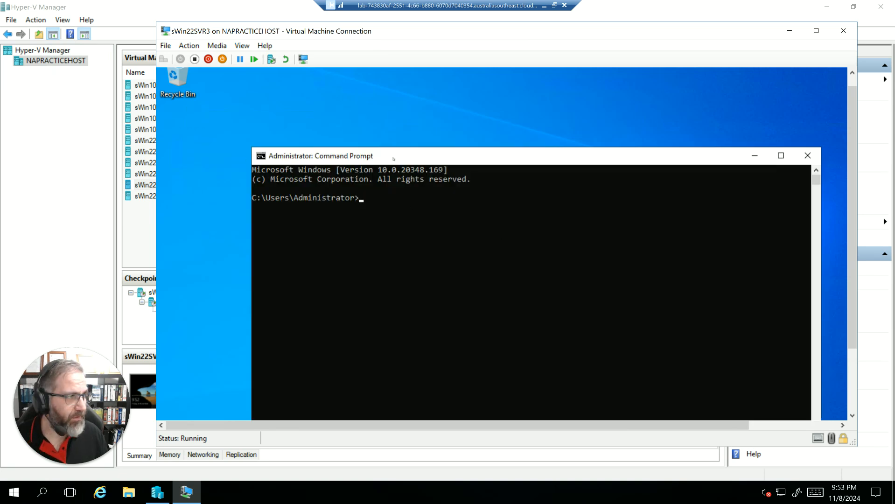
Run ipconfig /all to list the full IP configuration of sWin22SVR3.
{"action": "type", "text": "i"}
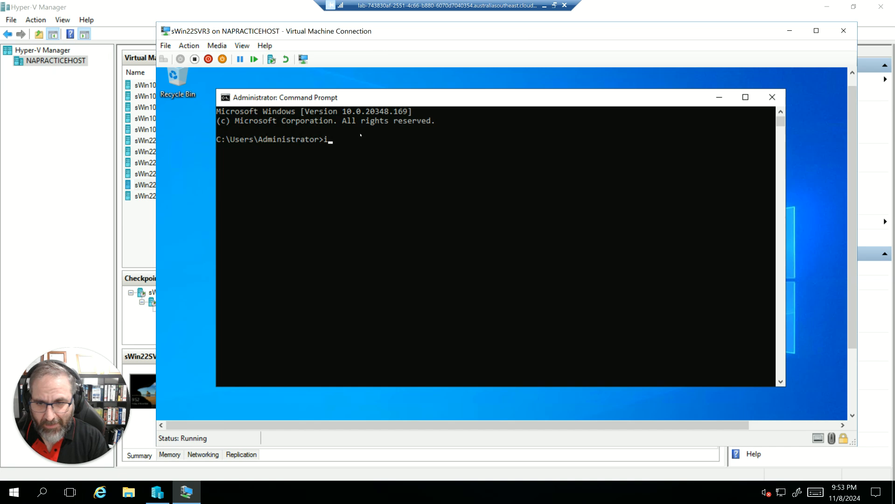
{"action": "type", "text": "pconfig "}
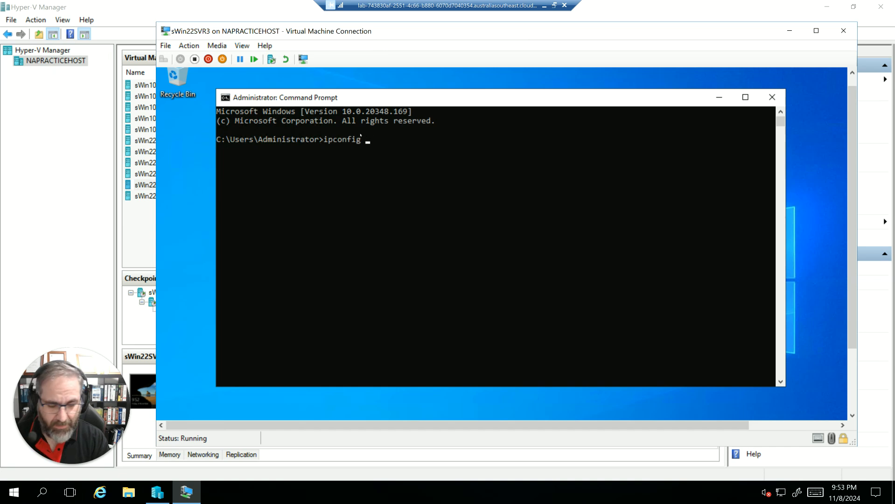
{"action": "type", "text": "/all"}
{"action": "key", "text": "Return"}
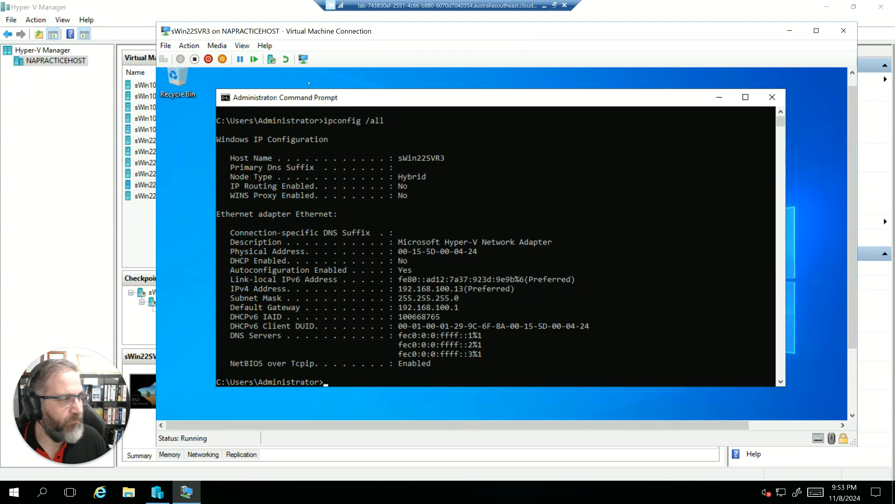
Highlight the physical address, IPv4 address and subnet mask in the ipconfig output to examine them.
{"action": "left_click_drag", "start_coordinate": [483, 253], "coordinate": [396, 252]}
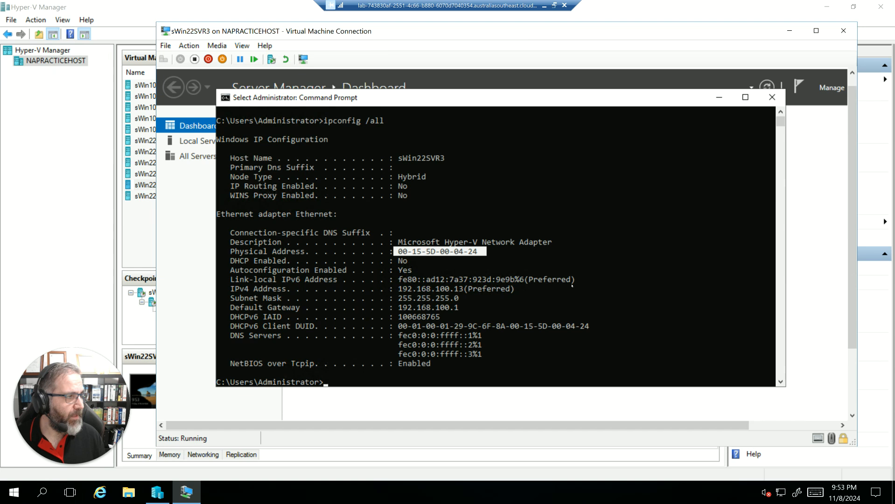
{"action": "left_click_drag", "start_coordinate": [582, 281], "coordinate": [501, 289]}
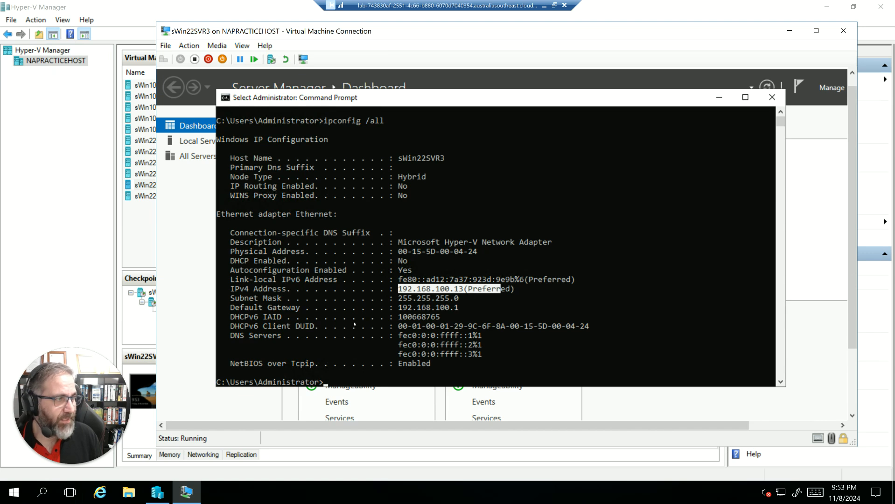
{"action": "left_click_drag", "start_coordinate": [523, 289], "coordinate": [464, 293]}
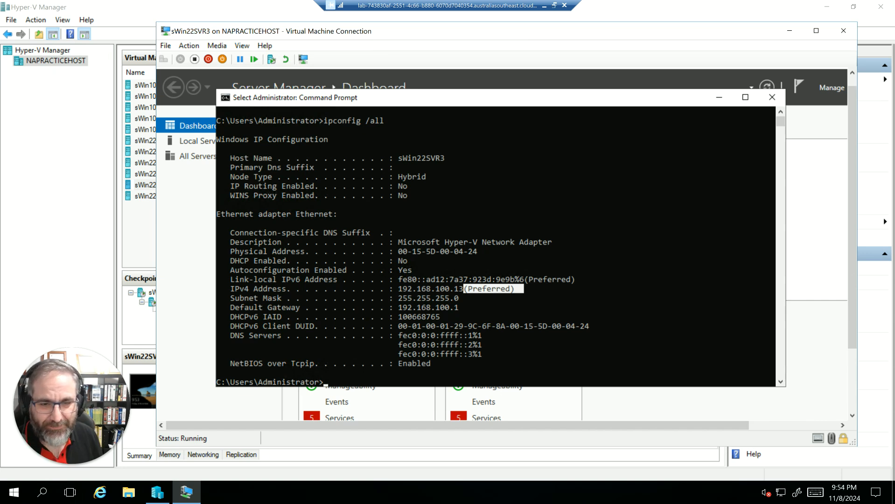
{"action": "left_click", "coordinate": [465, 297]}
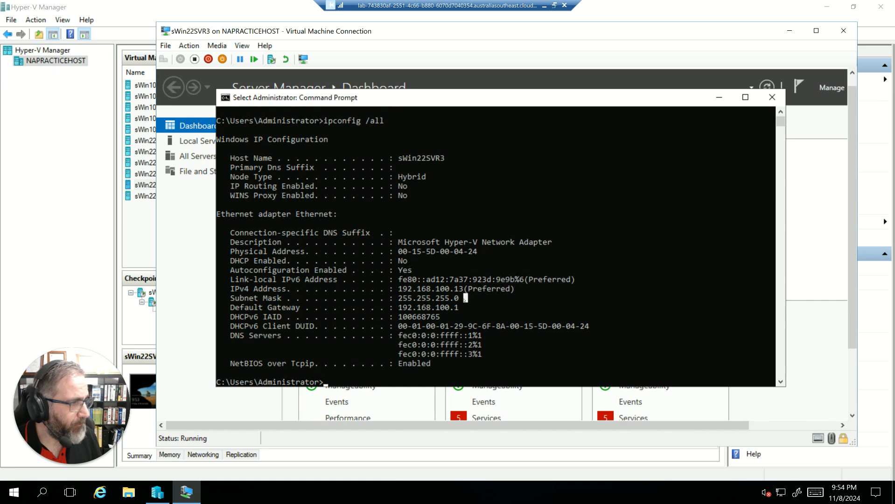
{"action": "double_click", "coordinate": [399, 298]}
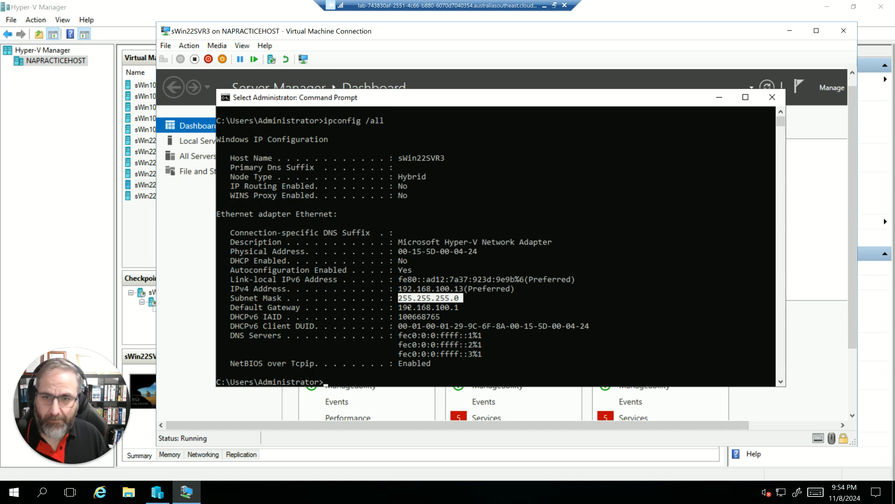
Put Command Prompt aside, maximize the VM window, and open Network Connections from the Ethernet entry of Server Manager's Local Server properties.
{"action": "left_click", "coordinate": [719, 98]}
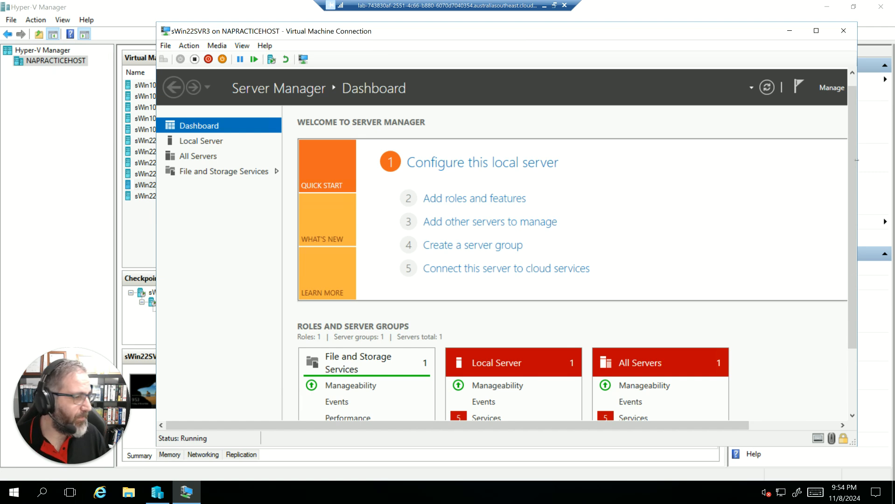
{"action": "left_click", "coordinate": [816, 30]}
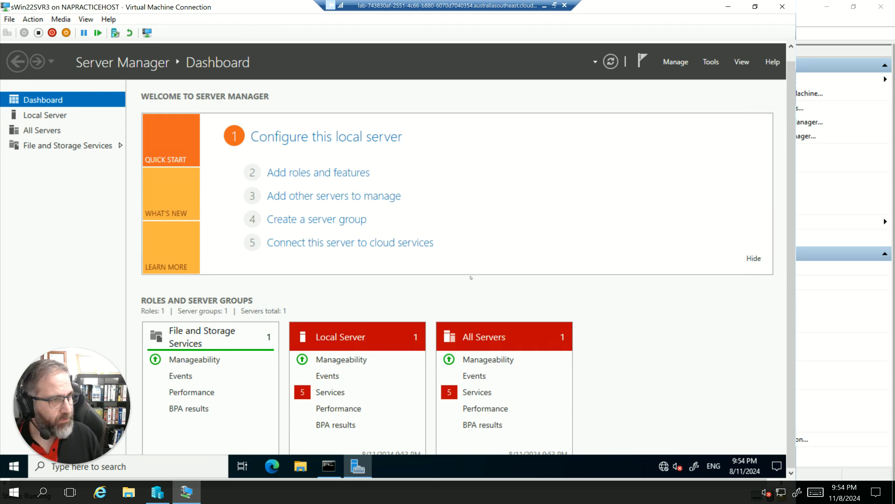
{"action": "left_click", "coordinate": [42, 118]}
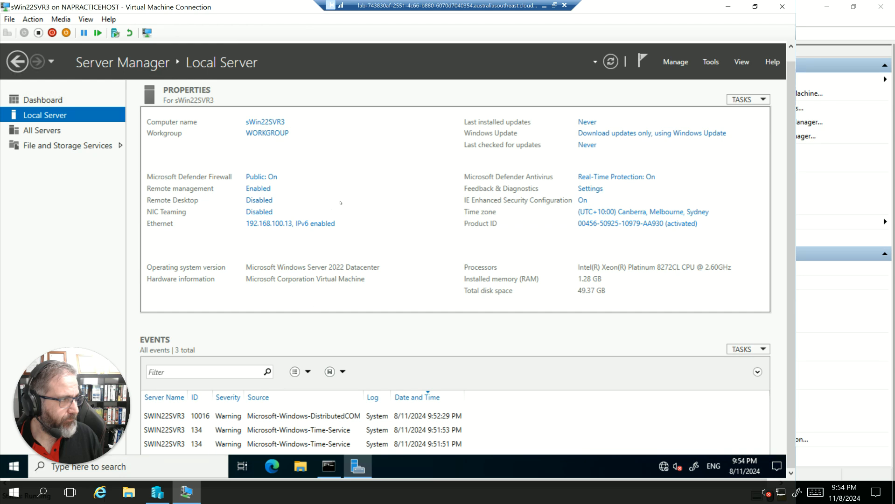
{"action": "left_click", "coordinate": [266, 226]}
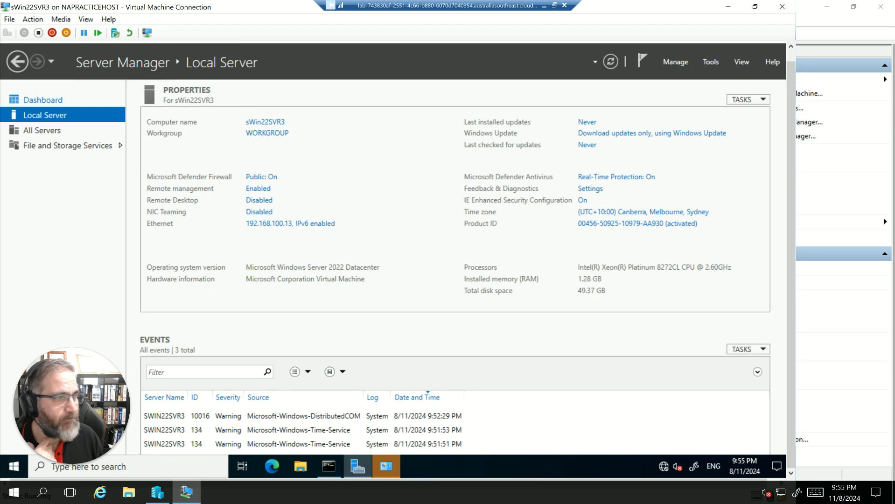
{"action": "left_click", "coordinate": [255, 224]}
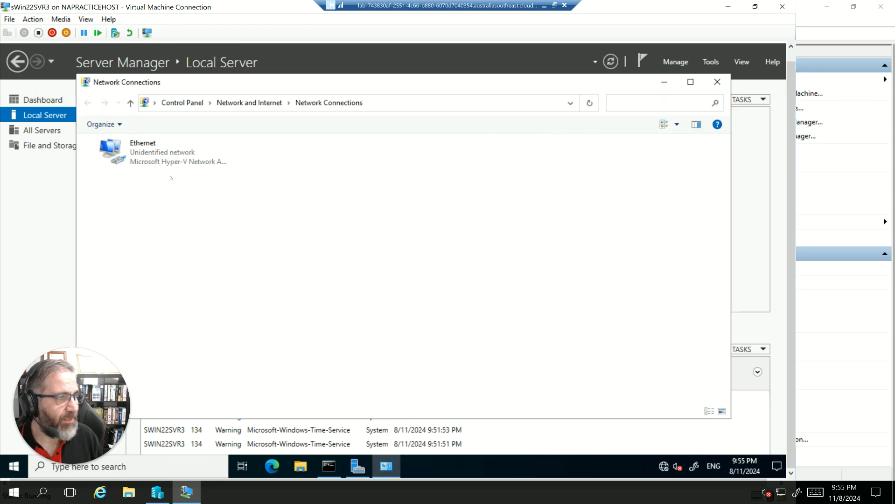
Open the Internet Protocol Version 4 (TCP/IPv4) properties of the Ethernet adapter.
{"action": "right_click", "coordinate": [125, 158]}
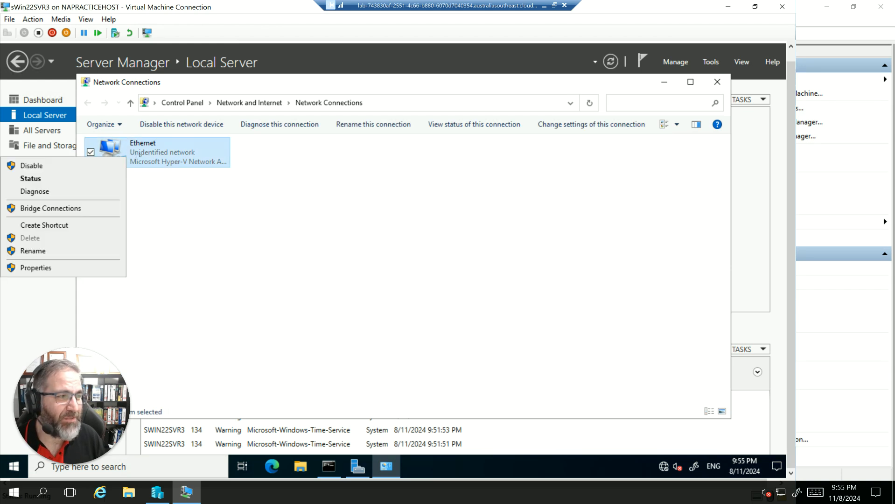
{"action": "left_click", "coordinate": [166, 187]}
{"action": "right_click", "coordinate": [153, 158]}
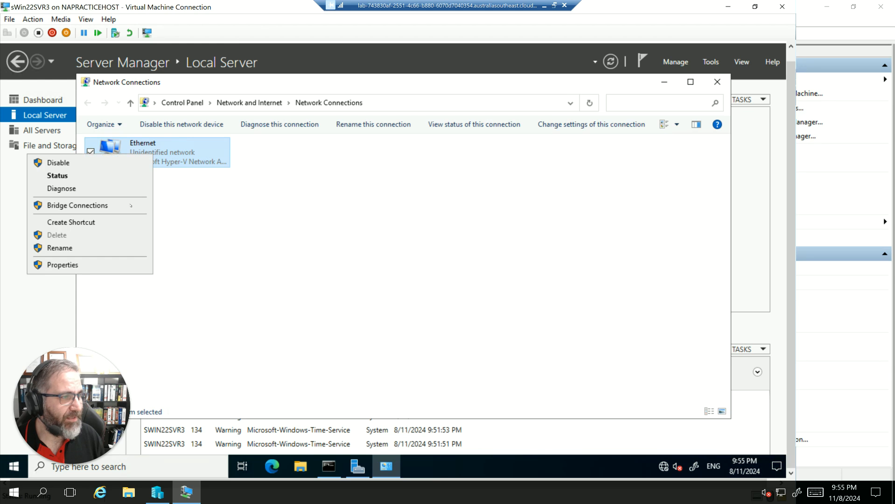
{"action": "left_click", "coordinate": [63, 266]}
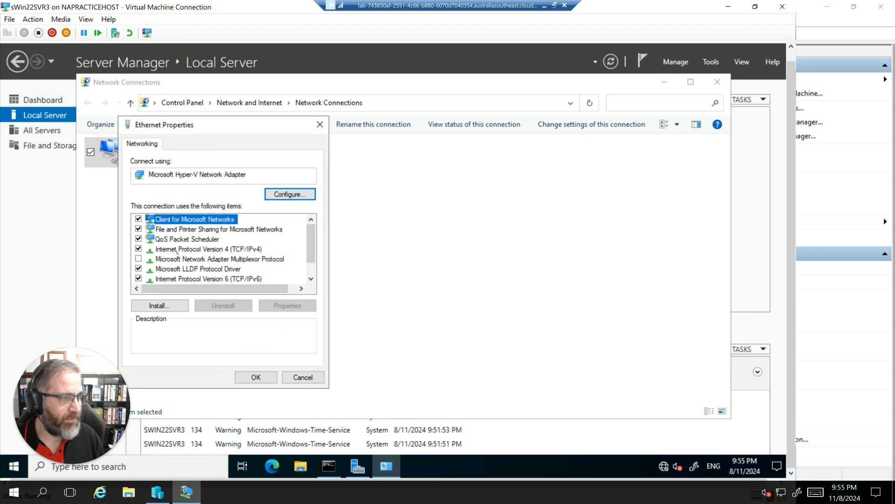
{"action": "double_click", "coordinate": [177, 250]}
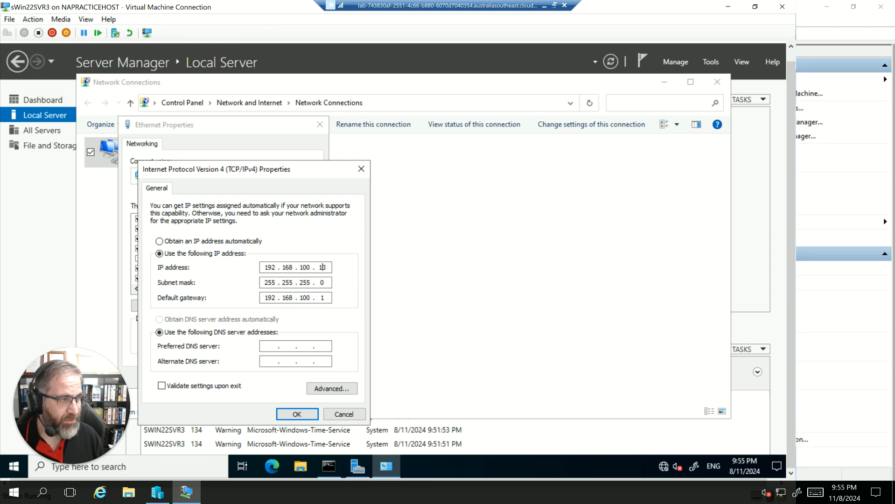
Set the Ethernet adapter's static IP address to 172.16.32.13.
{"action": "key", "text": "BackSpace"}
{"action": "key", "text": "BackSpace"}
{"action": "key", "text": "BackSpace"}
{"action": "key", "text": "BackSpace"}
{"action": "key", "text": "BackSpace"}
{"action": "key", "text": "BackSpace"}
{"action": "key", "text": "BackSpace"}
{"action": "key", "text": "BackSpace"}
{"action": "key", "text": "BackSpace"}
{"action": "key", "text": "BackSpace"}
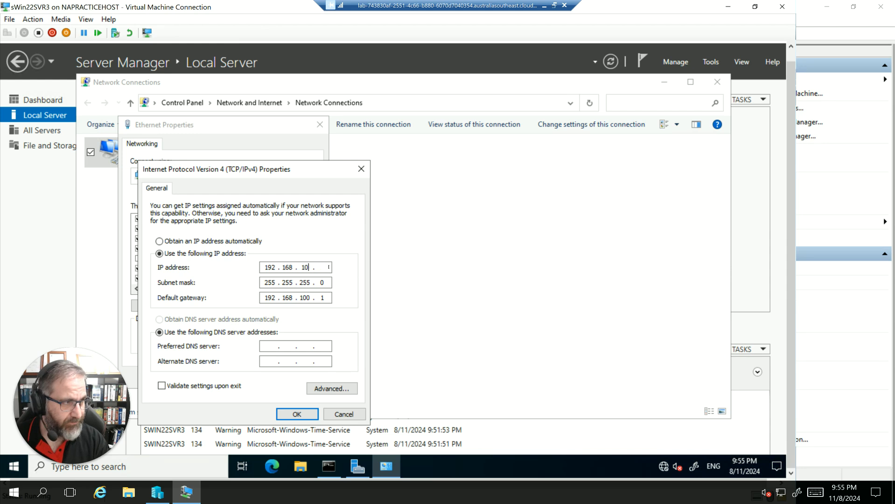
{"action": "key", "text": "BackSpace"}
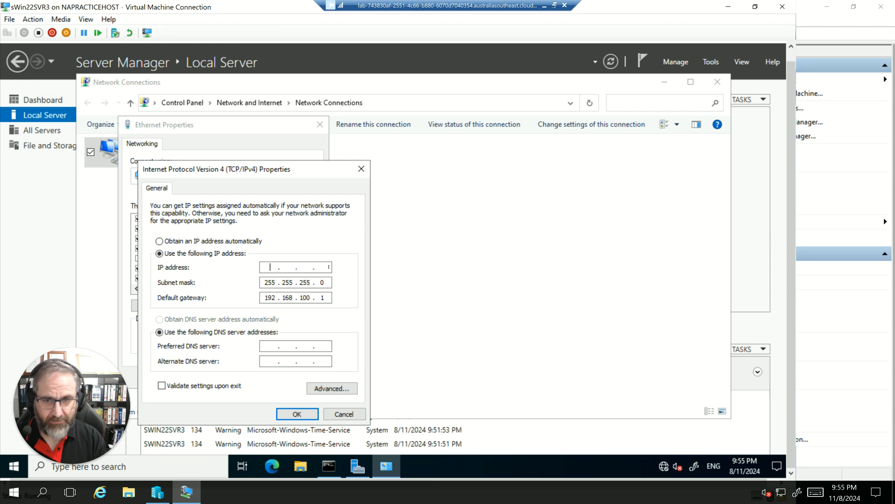
{"action": "type", "text": "172.1"}
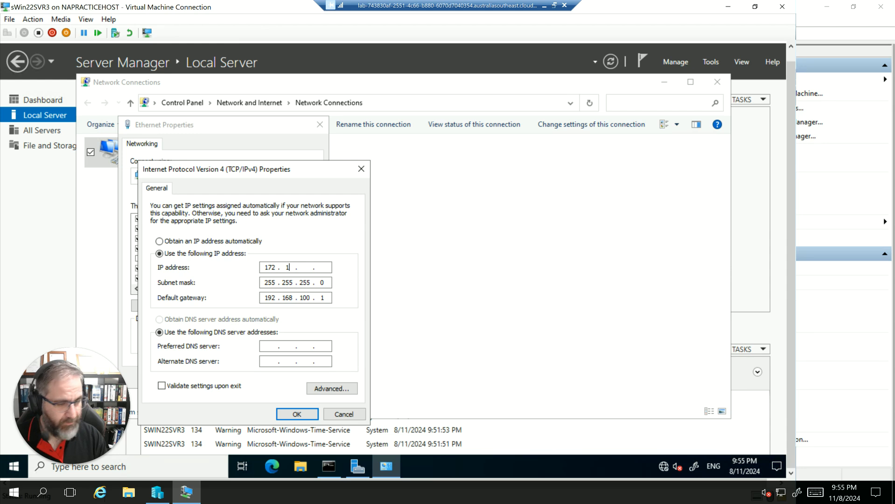
{"action": "key", "text": "BackSpace"}
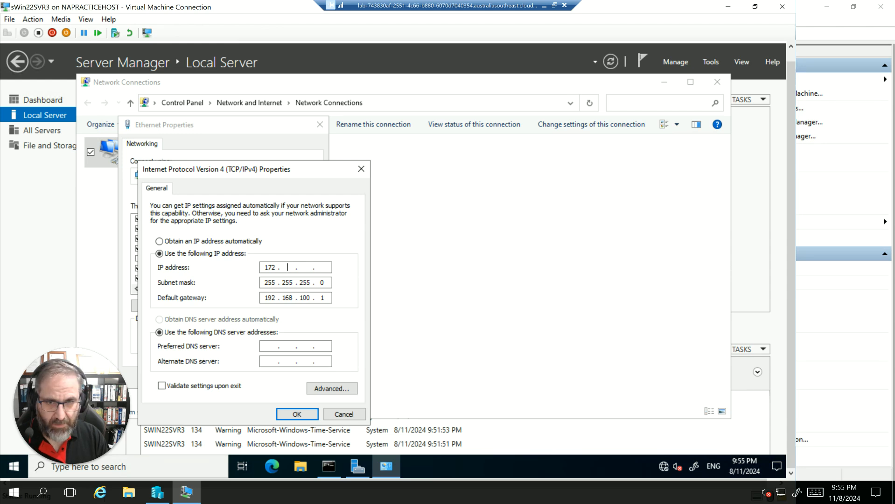
{"action": "type", "text": "16 . 32 "}
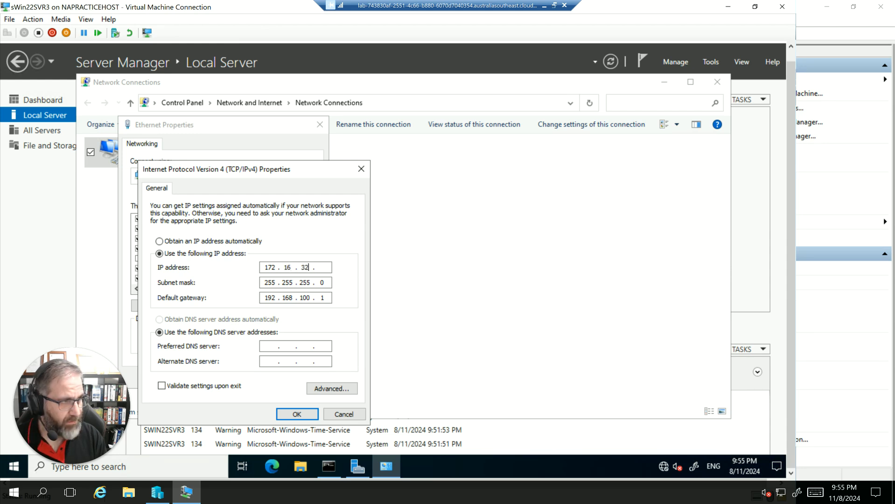
{"action": "type", "text": ". 13"}
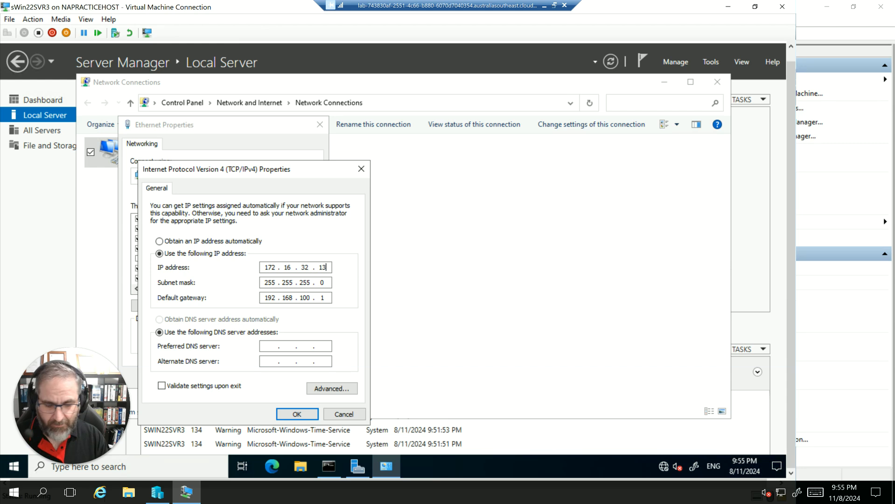
Set the adapter's subnet mask to 255.255.0.0.
{"action": "key", "text": "Tab"}
{"action": "type", "text": "255.25"}
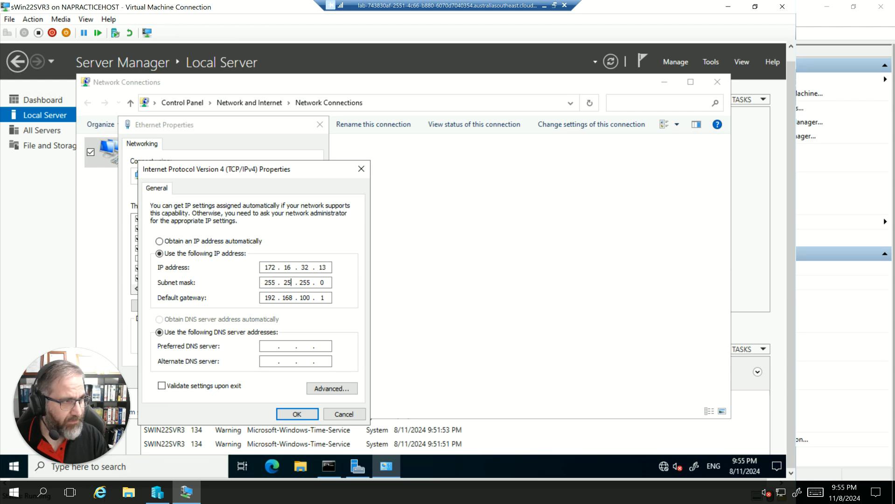
{"action": "type", "text": "5.0.0"}
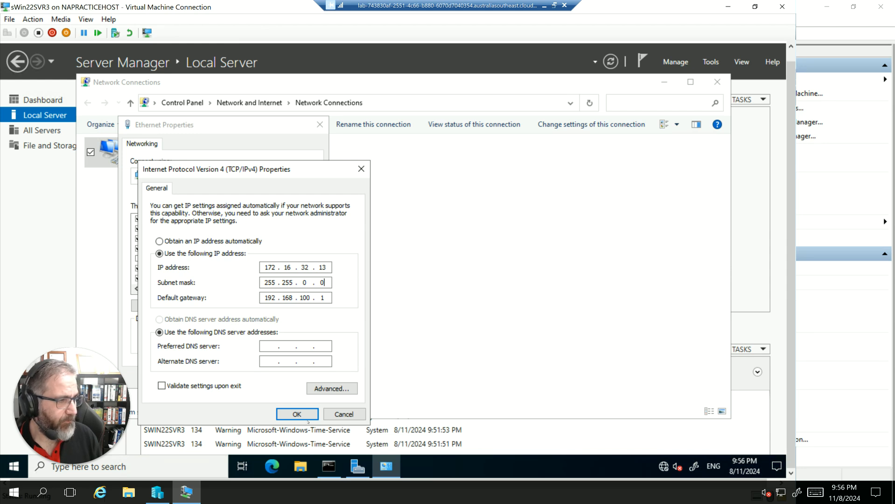
Clear the default gateway and accept the IPv4 settings.
{"action": "left_click", "coordinate": [325, 298]}
{"action": "key", "text": "BackSpace"}
{"action": "key", "text": "BackSpace"}
{"action": "key", "text": "BackSpace"}
{"action": "key", "text": "BackSpace"}
{"action": "key", "text": "BackSpace"}
{"action": "key", "text": "BackSpace"}
{"action": "key", "text": "BackSpace"}
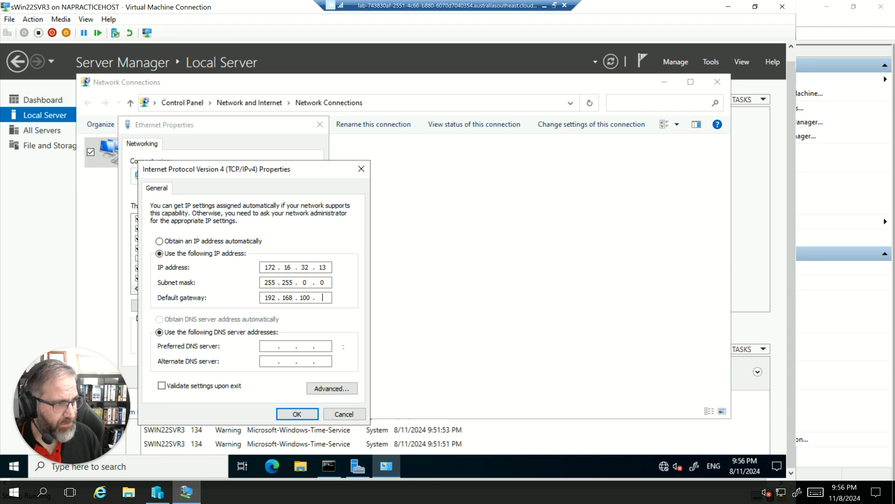
{"action": "key", "text": "BackSpace"}
{"action": "key", "text": "BackSpace"}
{"action": "key", "text": "BackSpace"}
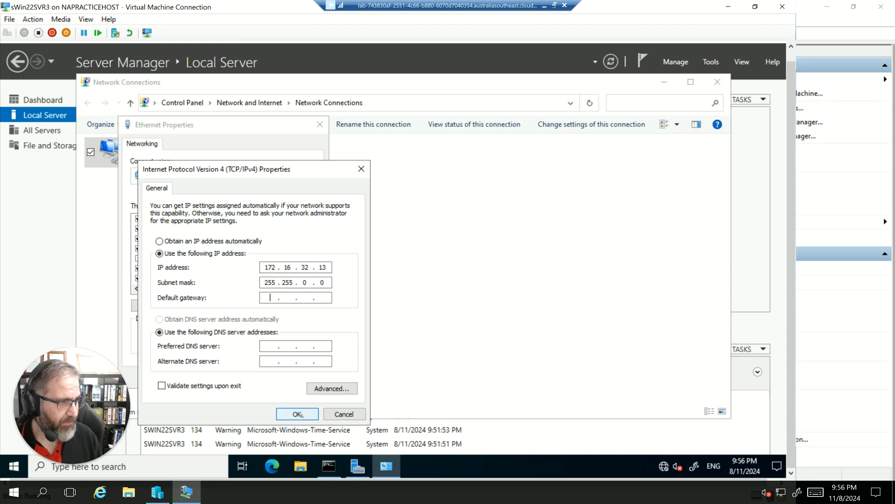
{"action": "left_click", "coordinate": [298, 415]}
{"action": "left_click", "coordinate": [328, 466]}
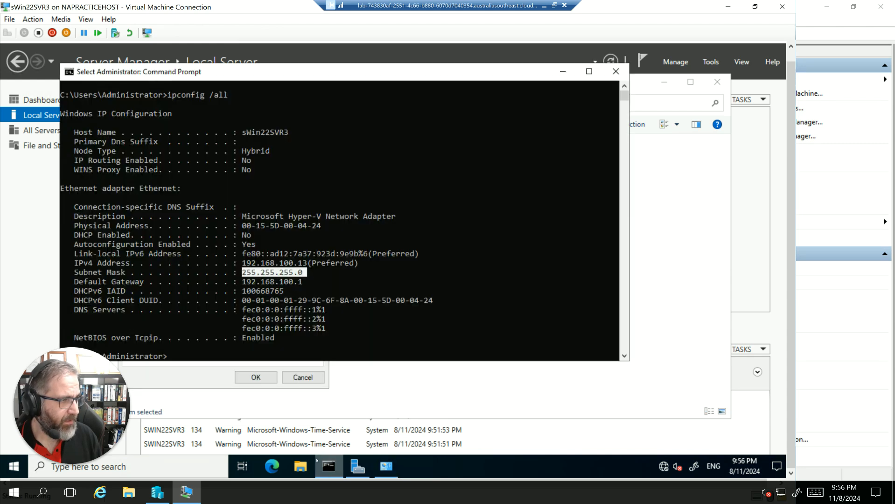
{"action": "left_click", "coordinate": [266, 355]}
{"action": "key", "text": "Up"}
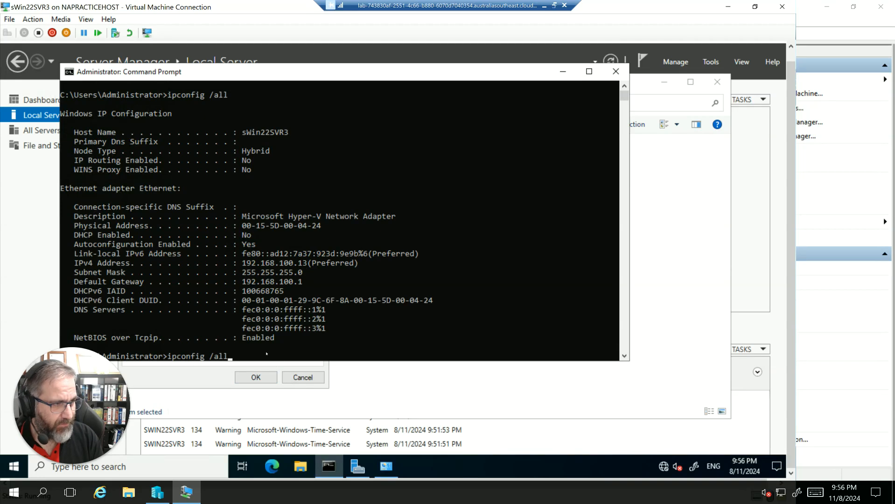
{"action": "key", "text": "Escape"}
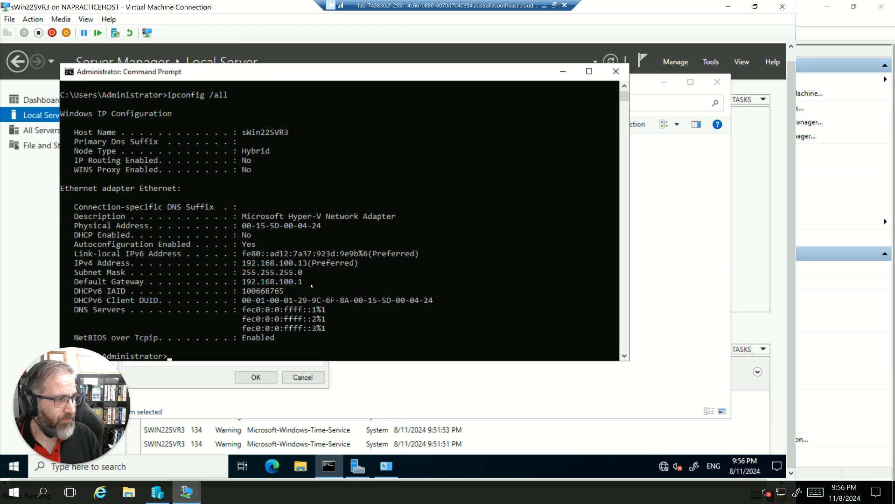
Apply the Ethernet adapter's changes, then rerun ipconfig /all in Command Prompt and highlight the IP address, subnet mask and gateway lines.
{"action": "left_click", "coordinate": [227, 385]}
{"action": "left_click", "coordinate": [255, 377]}
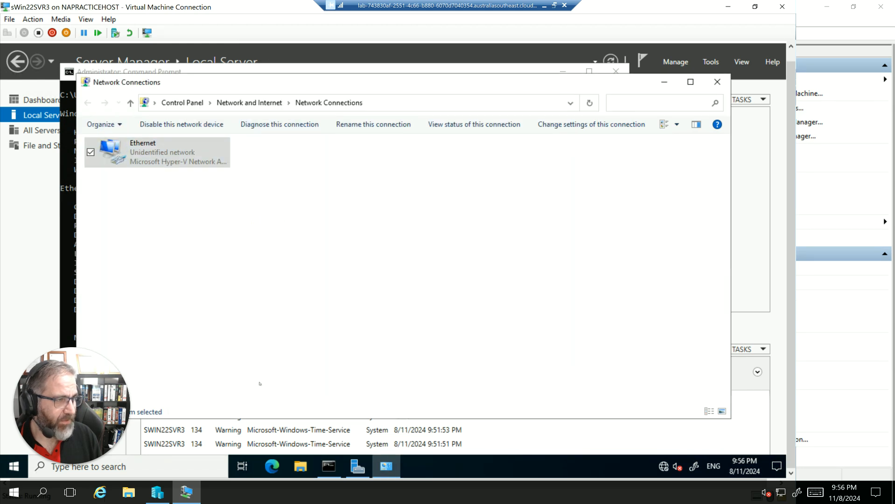
{"action": "left_click", "coordinate": [342, 466]}
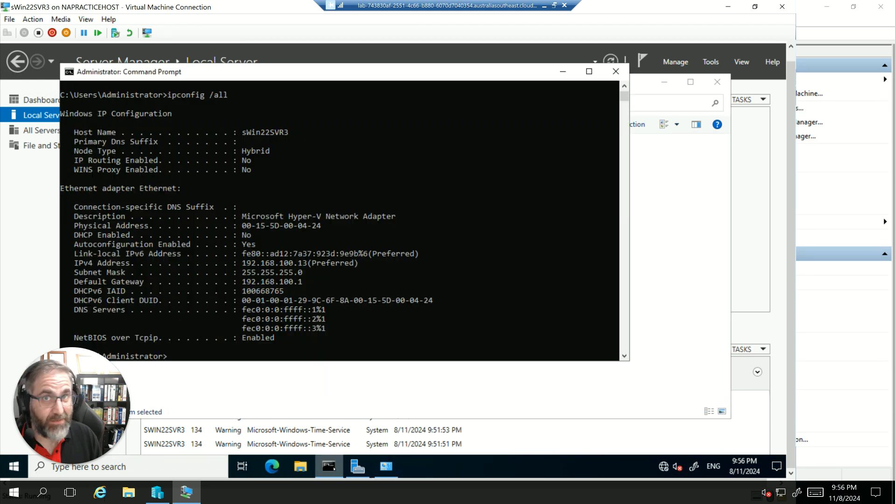
{"action": "left_click", "coordinate": [267, 355]}
{"action": "key", "text": "Up"}
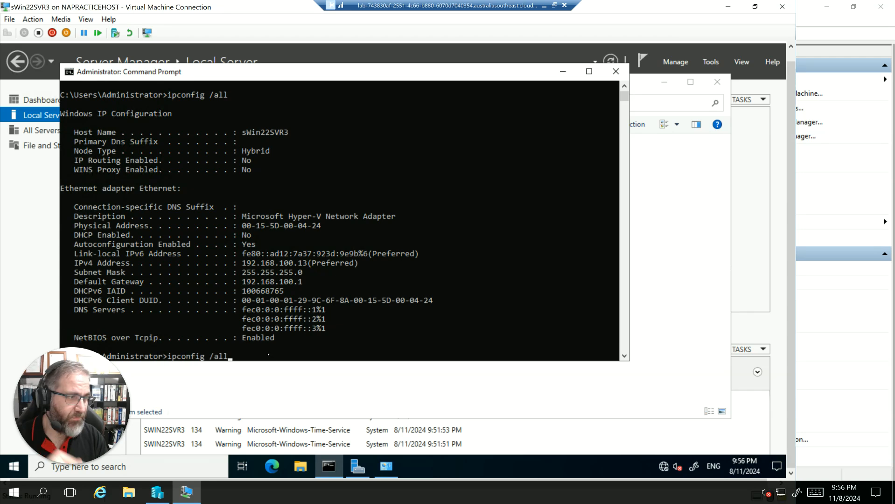
{"action": "key", "text": "Return"}
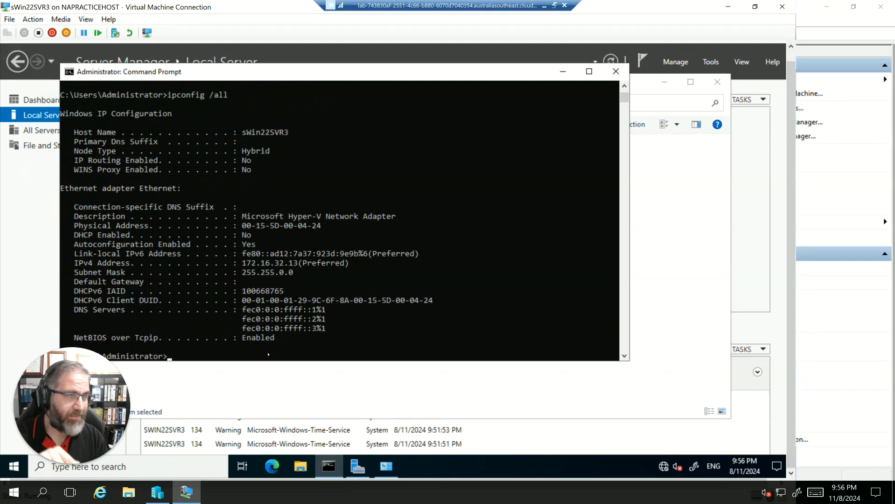
{"action": "left_click_drag", "start_coordinate": [301, 283], "coordinate": [238, 262]}
Return to Network Connections and reopen the Ethernet adapter's IPv4 properties.
{"action": "left_click", "coordinate": [262, 375]}
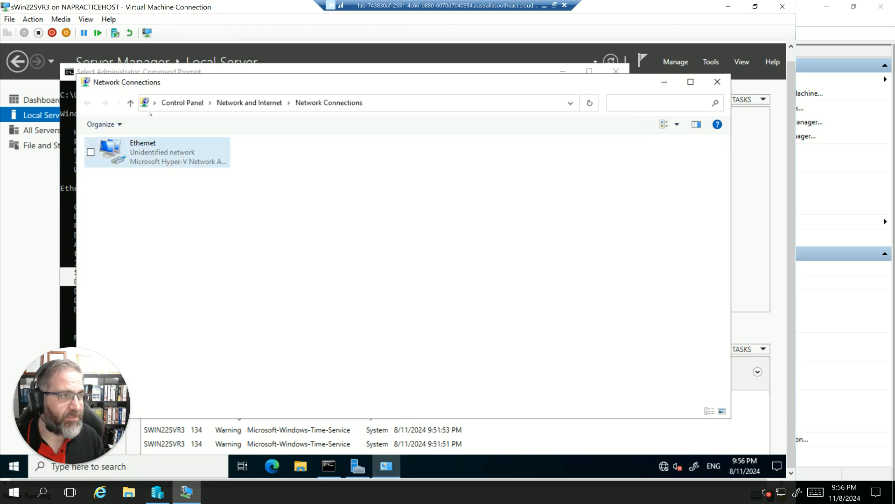
{"action": "right_click", "coordinate": [121, 151]}
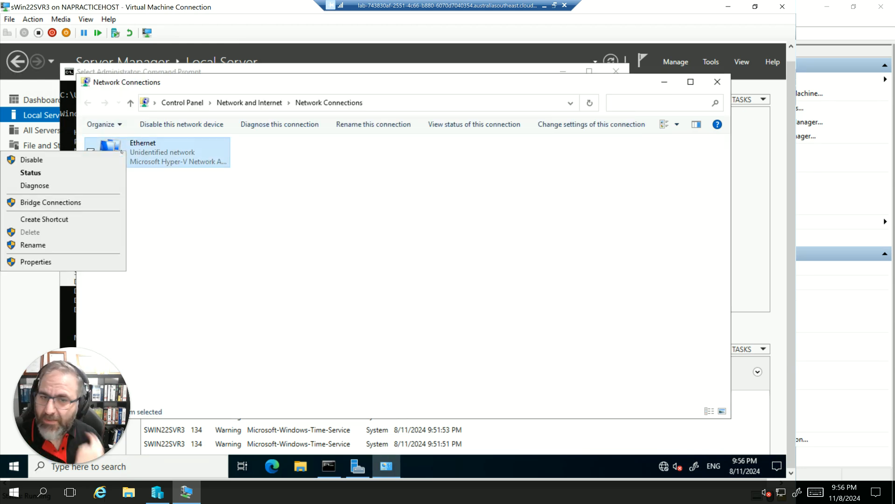
{"action": "left_click", "coordinate": [70, 261]}
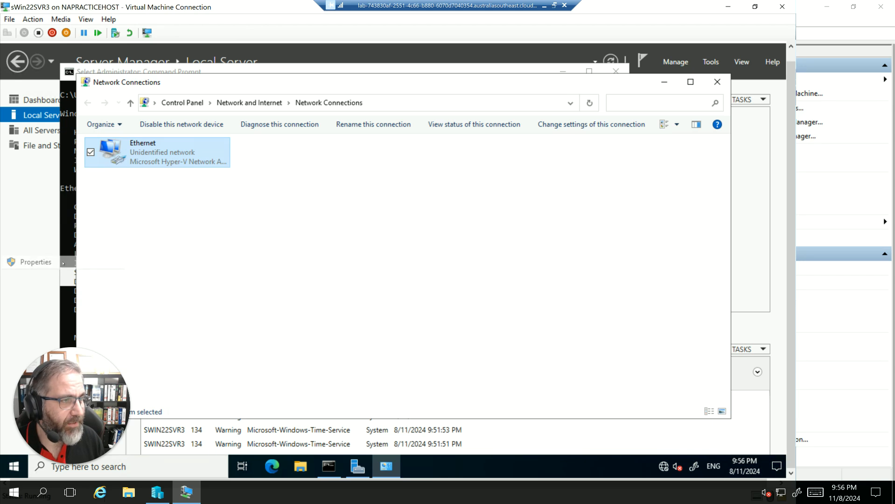
{"action": "double_click", "coordinate": [156, 258]}
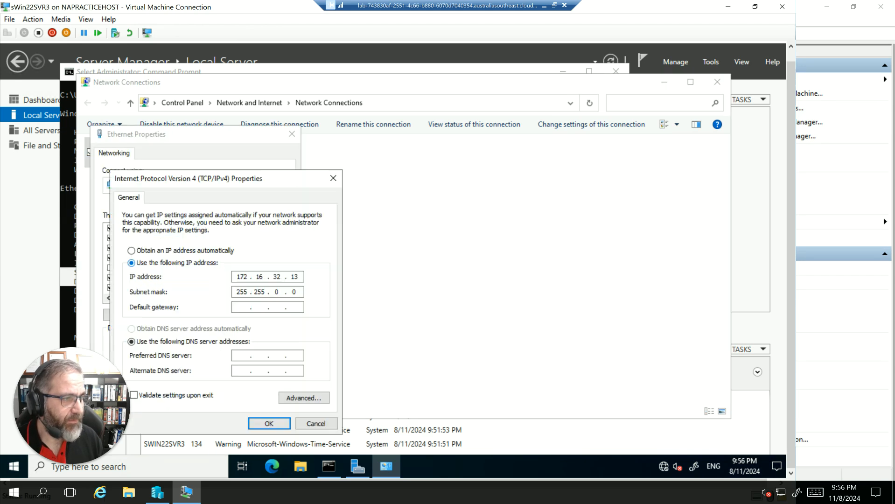
Change the adapter's static IP address back to 192.168.100.13.
{"action": "key", "text": "BackSpace"}
{"action": "key", "text": "BackSpace"}
{"action": "key", "text": "BackSpace"}
{"action": "key", "text": "BackSpace"}
{"action": "key", "text": "BackSpace"}
{"action": "key", "text": "BackSpace"}
{"action": "key", "text": "BackSpace"}
{"action": "key", "text": "BackSpace"}
{"action": "key", "text": "BackSpace"}
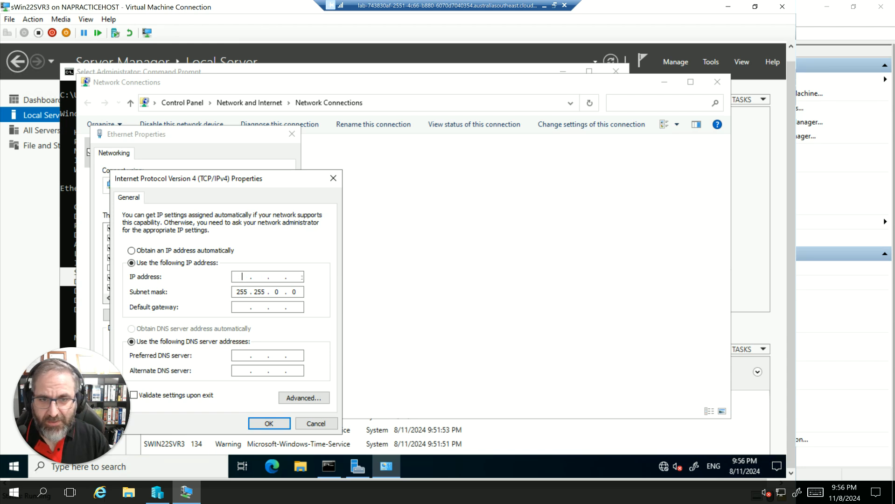
{"action": "type", "text": "192 . 168 . "}
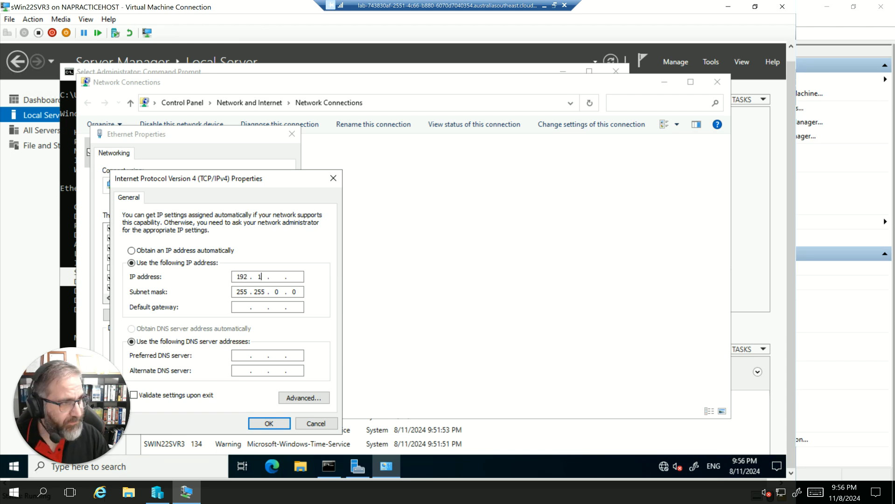
{"action": "type", "text": "100 . "}
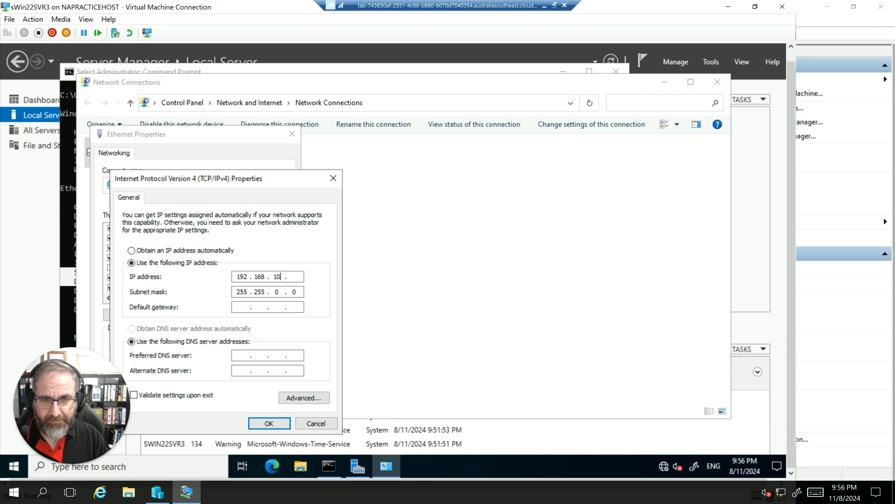
{"action": "type", "text": "13"}
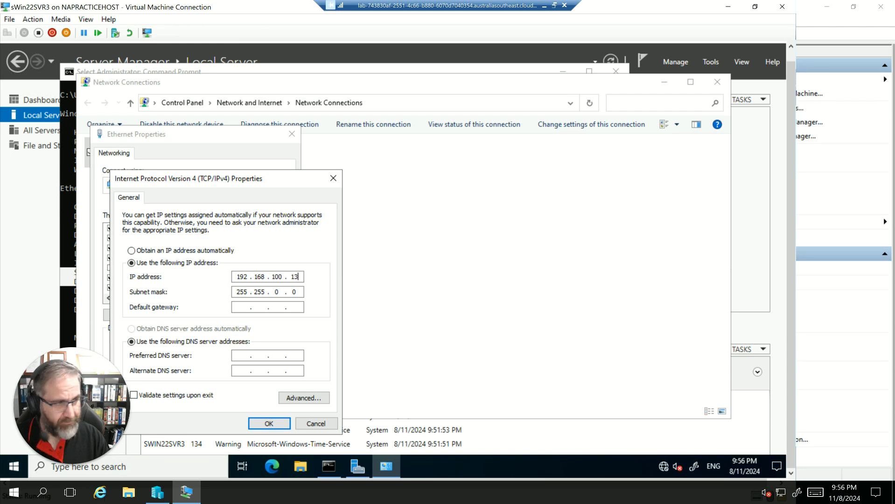
{"action": "key", "text": "Tab"}
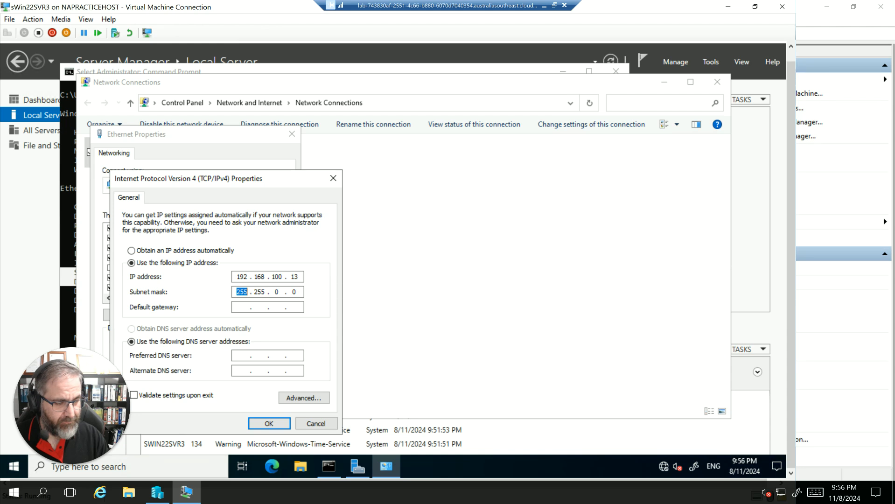
{"action": "type", "text": "255255255"}
{"action": "key", "text": "Tab"}
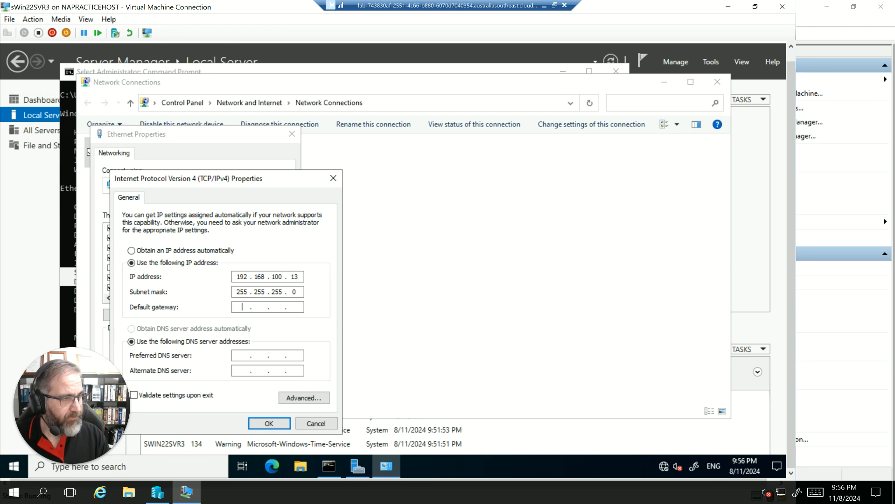
{"action": "type", "text": "192 . . ."}
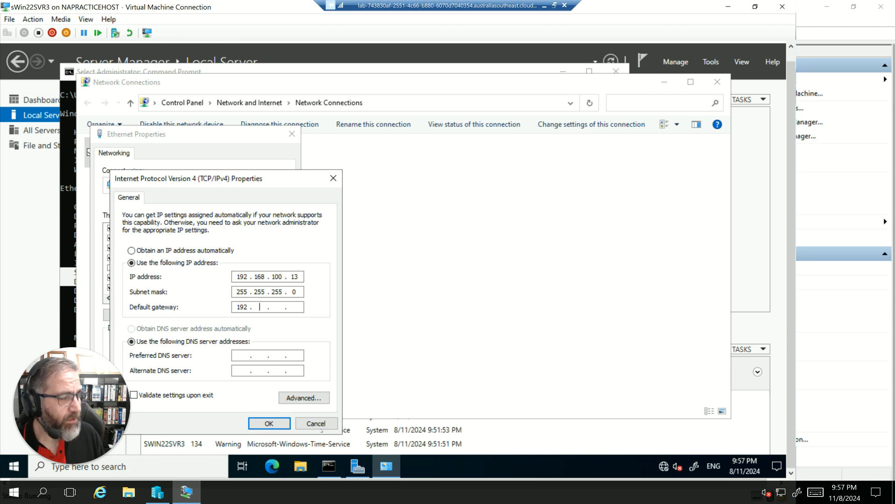
{"action": "key", "text": "Escape"}
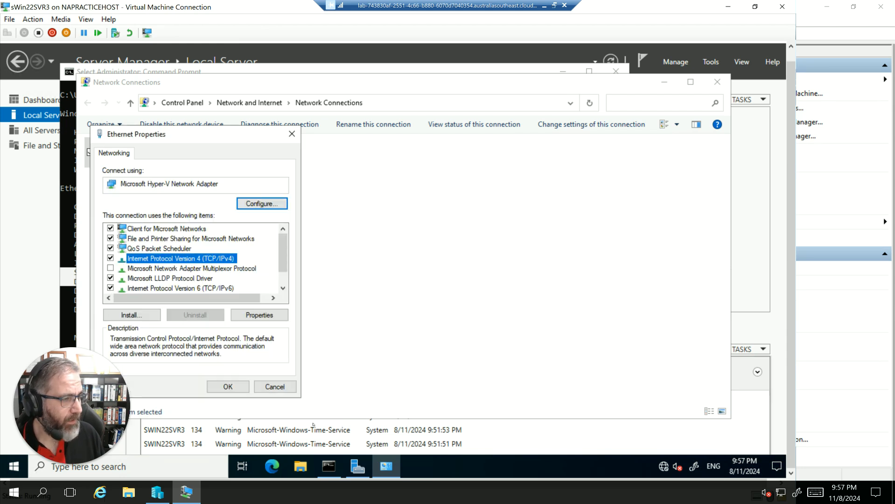
Reopen the adapter's IPv4 properties to check the stored settings, then close the dialogs without changing anything.
{"action": "double_click", "coordinate": [160, 259]}
{"action": "mouse_move", "coordinate": [329, 465]}
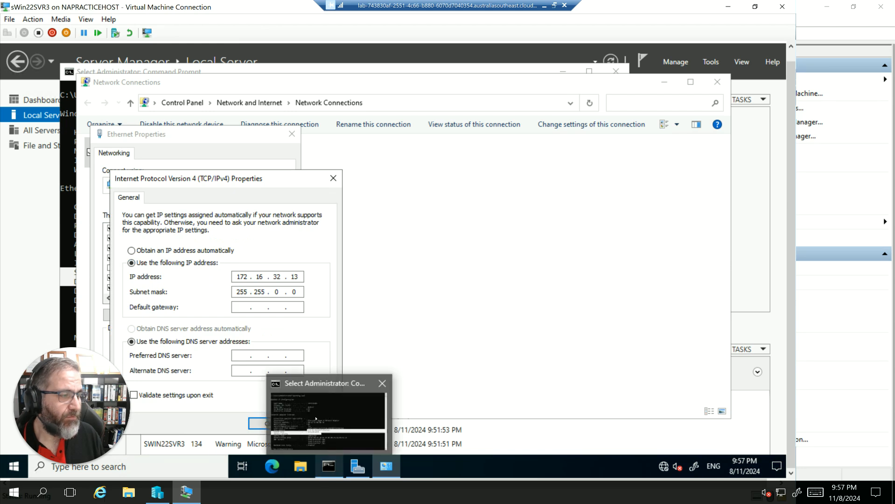
{"action": "left_click", "coordinate": [312, 426]}
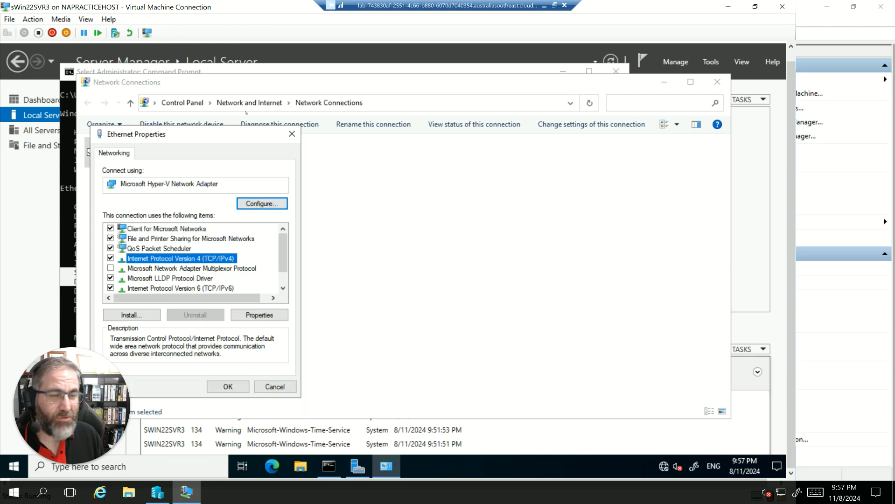
{"action": "left_click", "coordinate": [292, 134]}
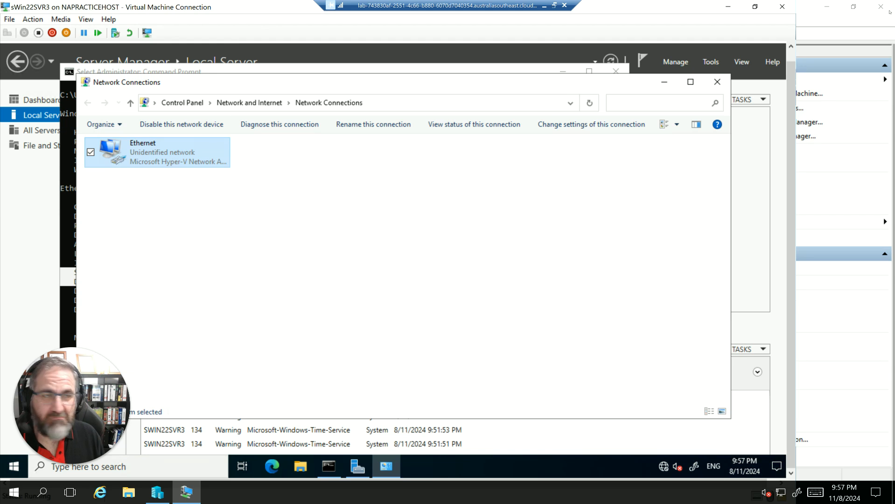
Close Command Prompt, Network Connections and the sWin22SVR3 connection window to return to Hyper-V Manager.
{"action": "left_click", "coordinate": [67, 183]}
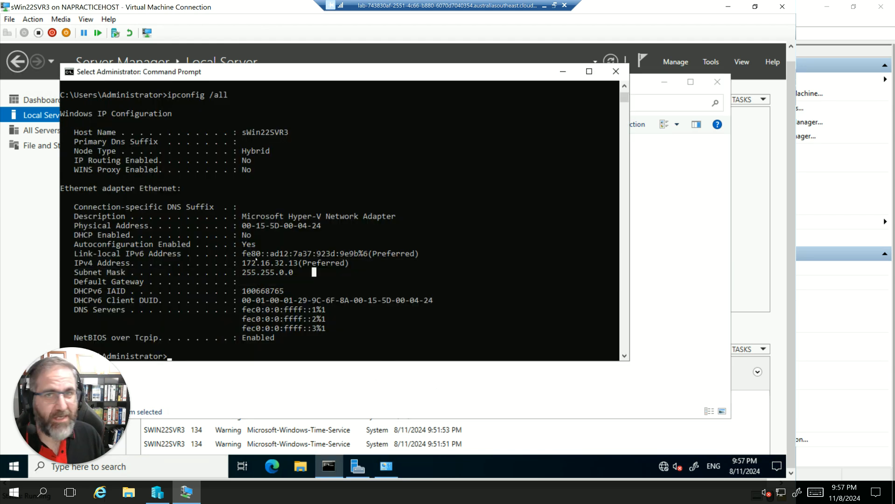
{"action": "left_click", "coordinate": [616, 71]}
{"action": "left_click", "coordinate": [717, 82]}
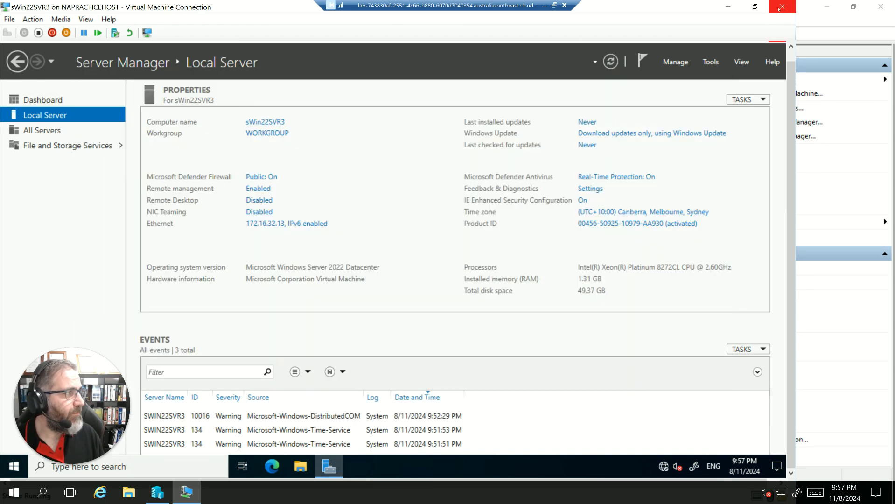
{"action": "double_click", "coordinate": [688, 8]}
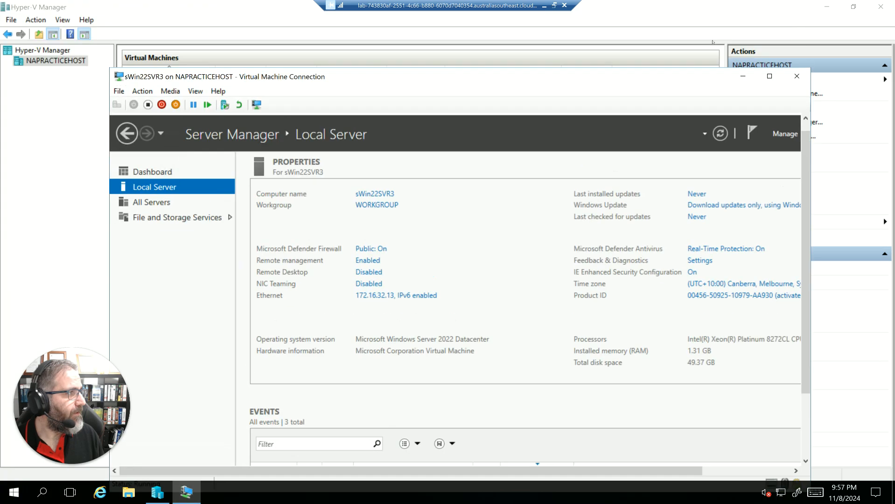
{"action": "left_click", "coordinate": [796, 76]}
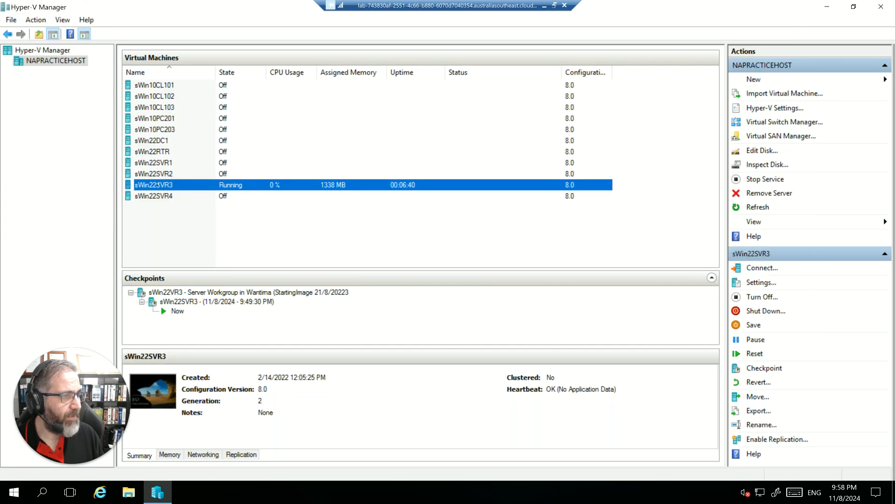
Revert the sWin22SVR3 virtual machine to its previous checkpoint and confirm the revert.
{"action": "right_click", "coordinate": [149, 185]}
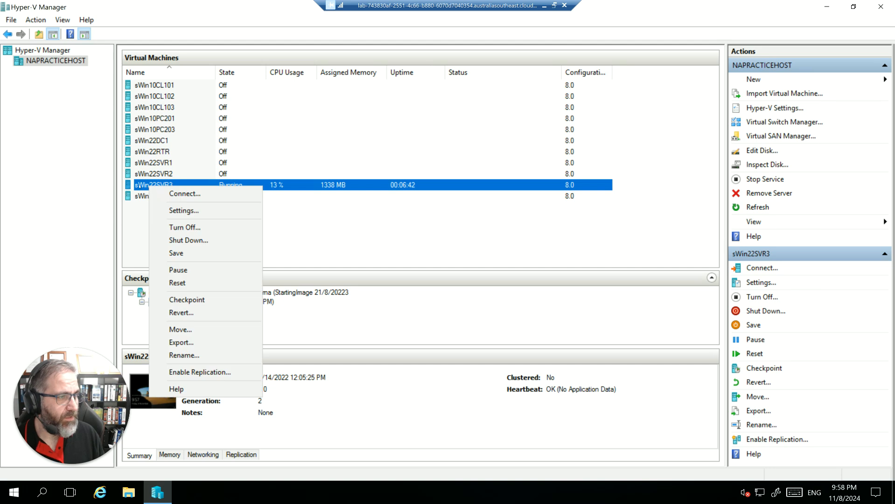
{"action": "left_click", "coordinate": [186, 312]}
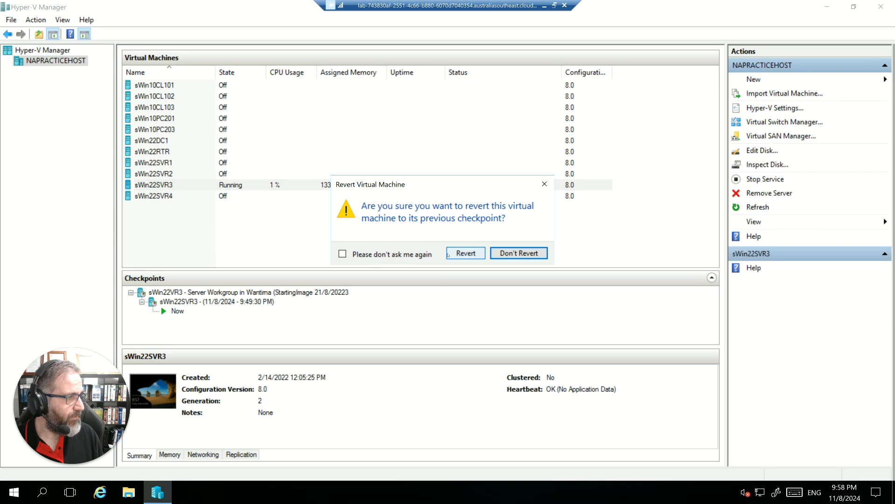
{"action": "left_click", "coordinate": [449, 253]}
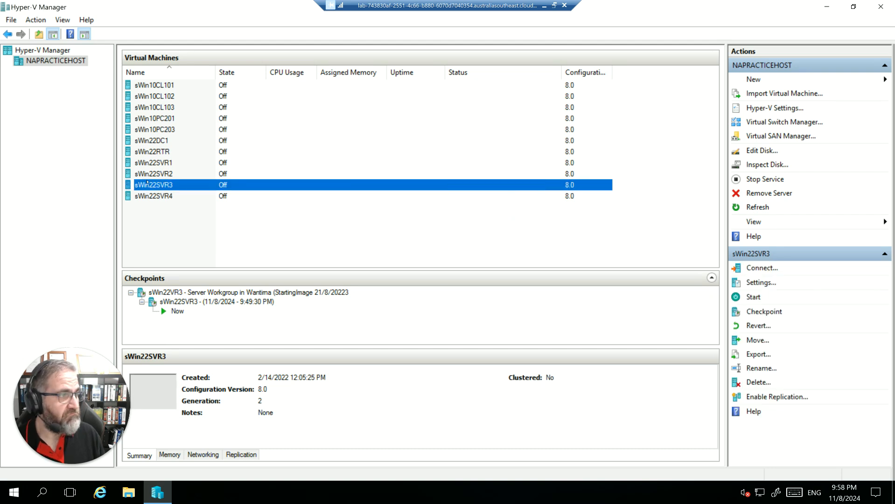
Start sWin22SVR3 and connect to it with a 1366 by 768 pixel display.
{"action": "right_click", "coordinate": [157, 186]}
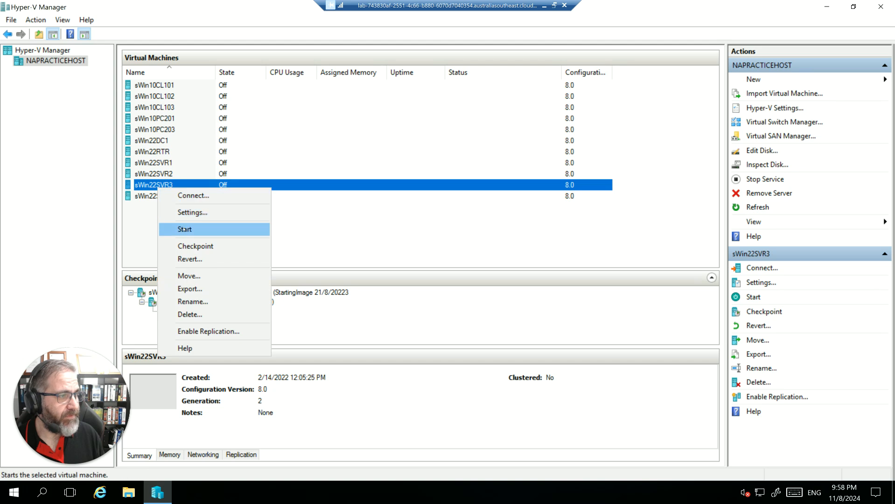
{"action": "left_click", "coordinate": [189, 229]}
{"action": "right_click", "coordinate": [171, 186]}
{"action": "left_click", "coordinate": [196, 195]}
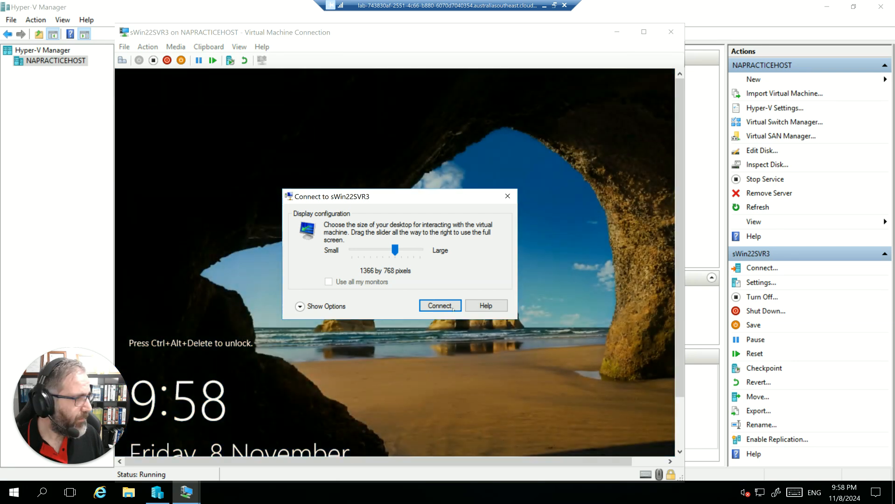
{"action": "left_click", "coordinate": [440, 306]}
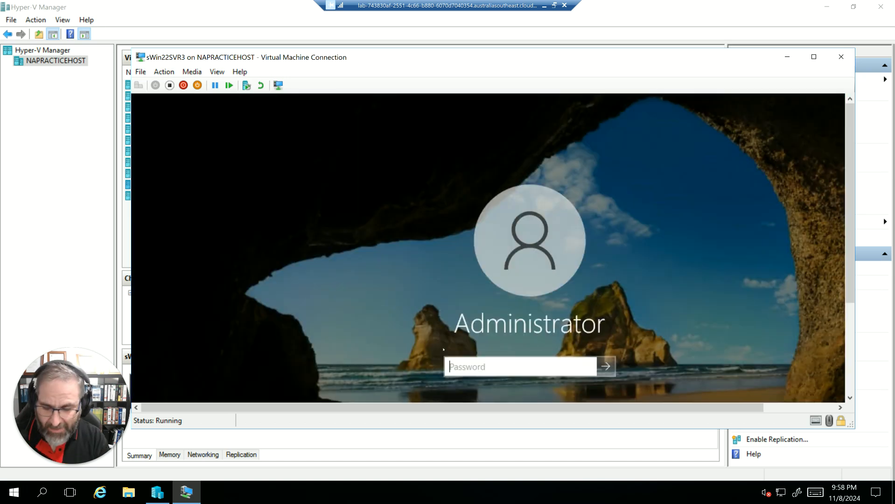
Sign in to sWin22SVR3 with the Administrator account password and enlarge the connection window.
{"action": "type", "text": "Pa55"}
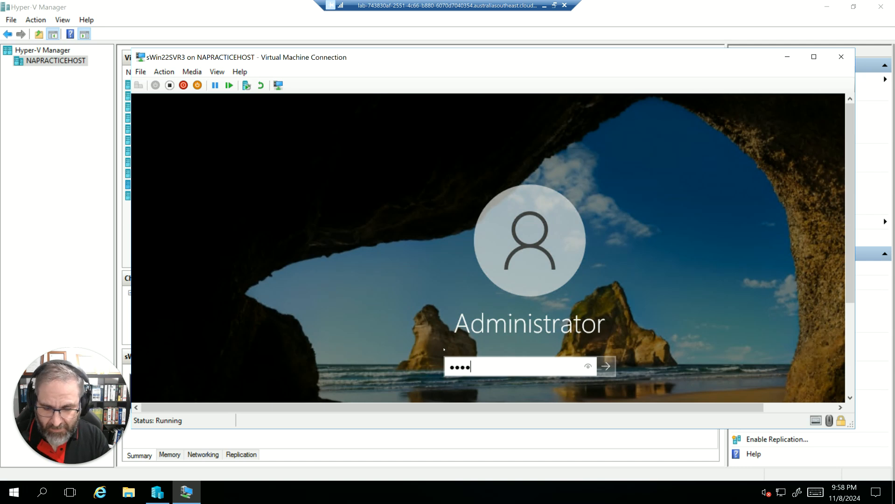
{"action": "type", "text": "w.rd"}
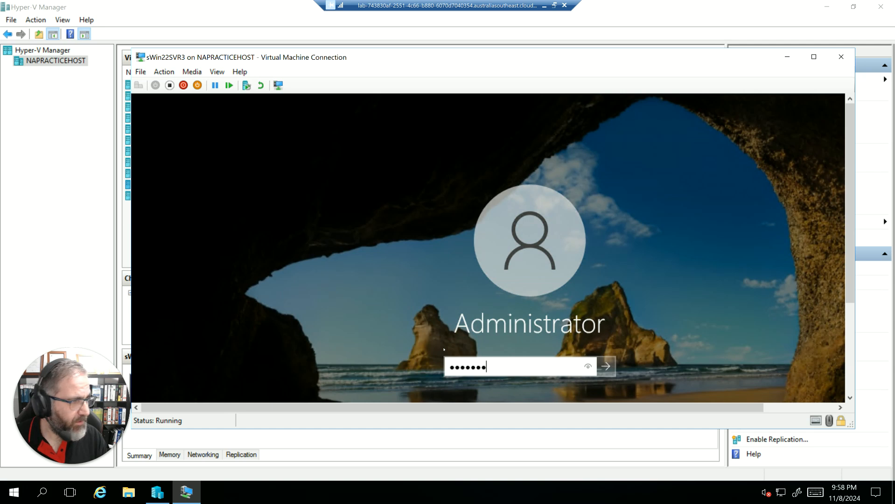
{"action": "left_click", "coordinate": [605, 366]}
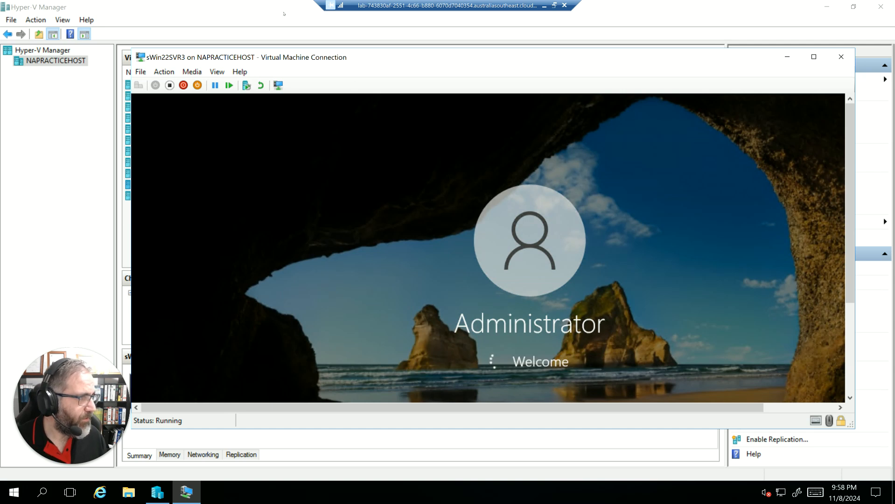
{"action": "left_click_drag", "start_coordinate": [131, 46], "coordinate": [105, 19]}
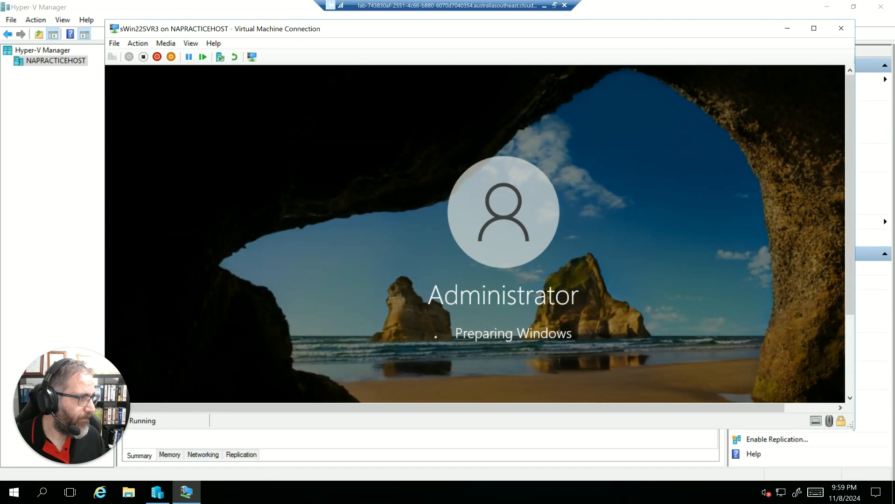
{"action": "left_click_drag", "start_coordinate": [853, 428], "coordinate": [865, 443]}
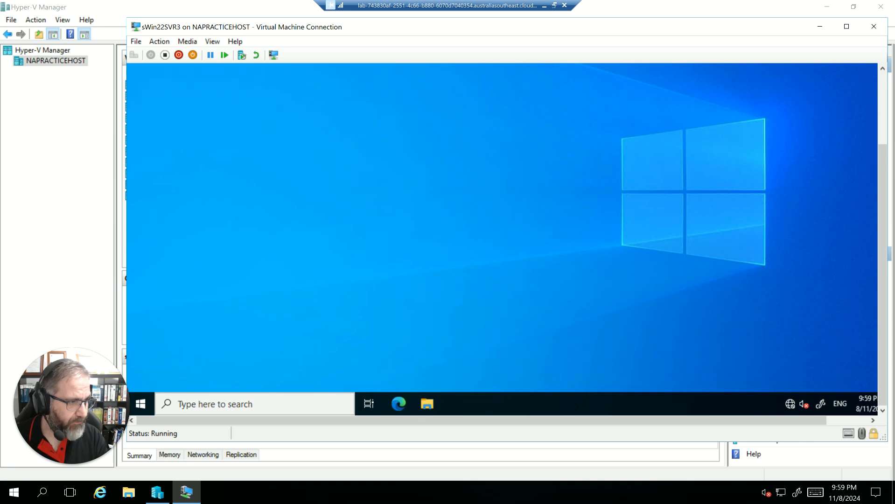
Open Command Prompt in the virtual machine and run ipconfig to check the Ethernet adapter's IP address, subnet mask and default gateway.
{"action": "left_click", "coordinate": [243, 404]}
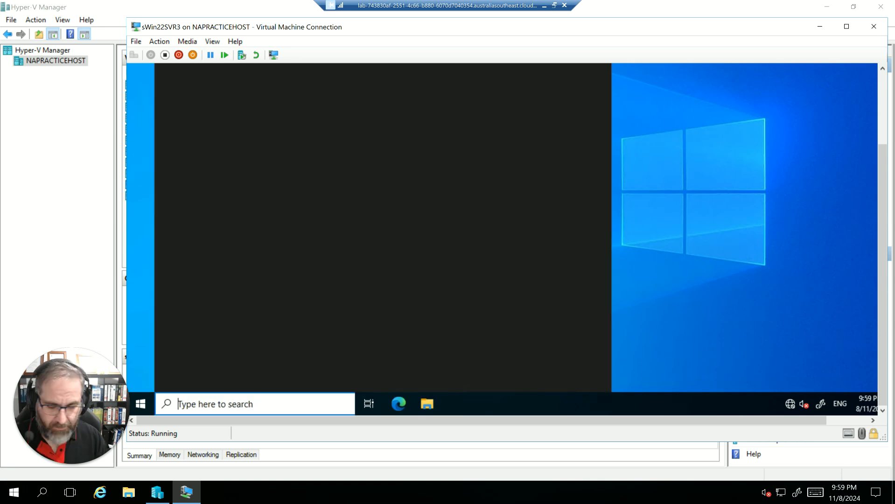
{"action": "type", "text": "cmd"}
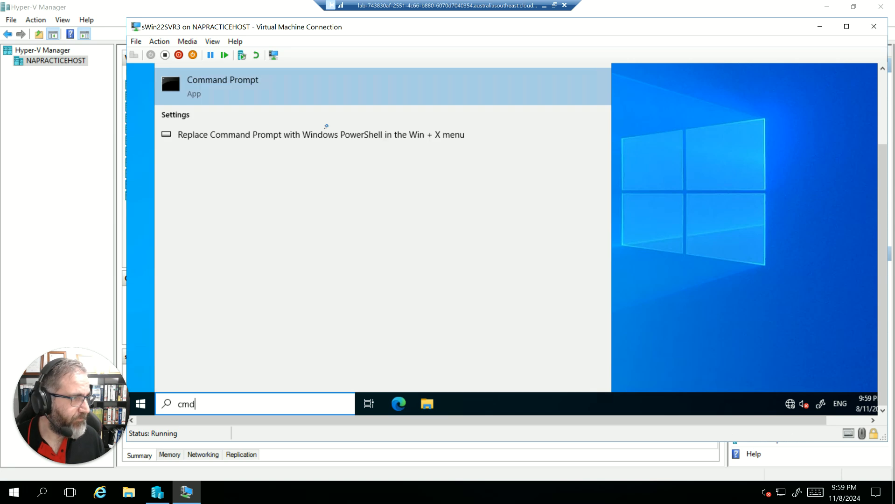
{"action": "left_click", "coordinate": [181, 97]}
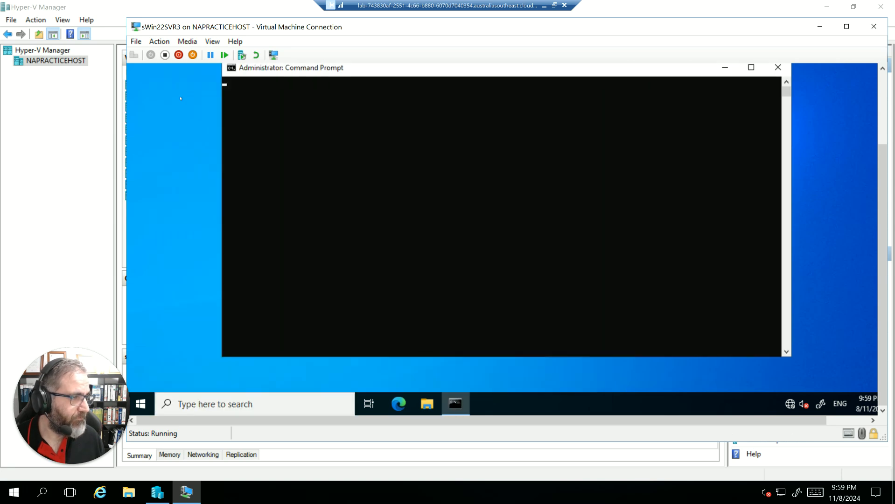
{"action": "type", "text": "ipconfig"}
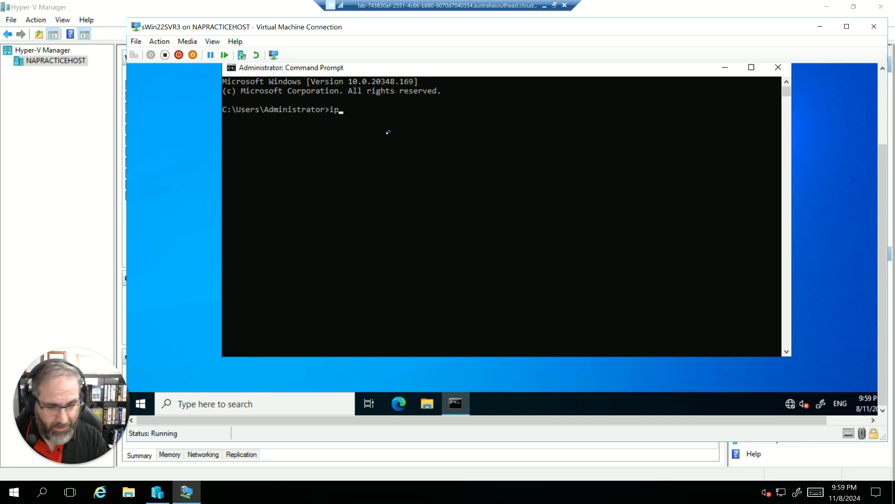
{"action": "key", "text": "Return"}
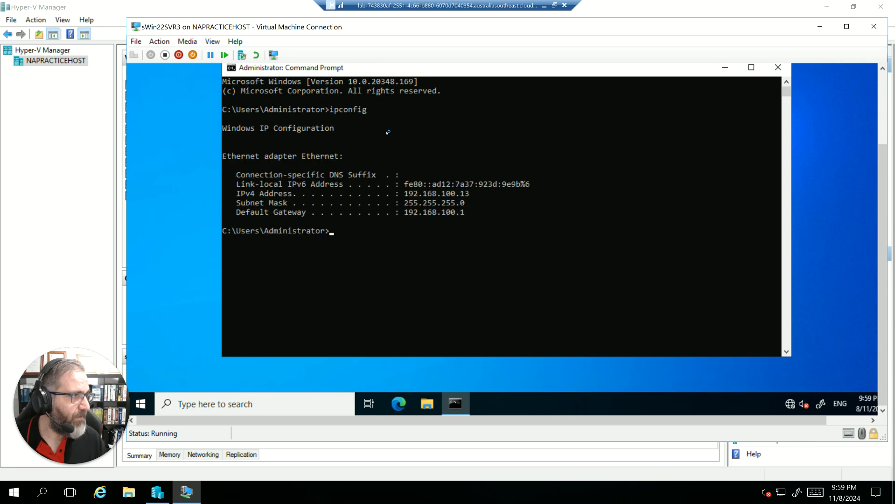
{"action": "left_click_drag", "start_coordinate": [472, 214], "coordinate": [372, 200]}
{"action": "left_click", "coordinate": [448, 276]}
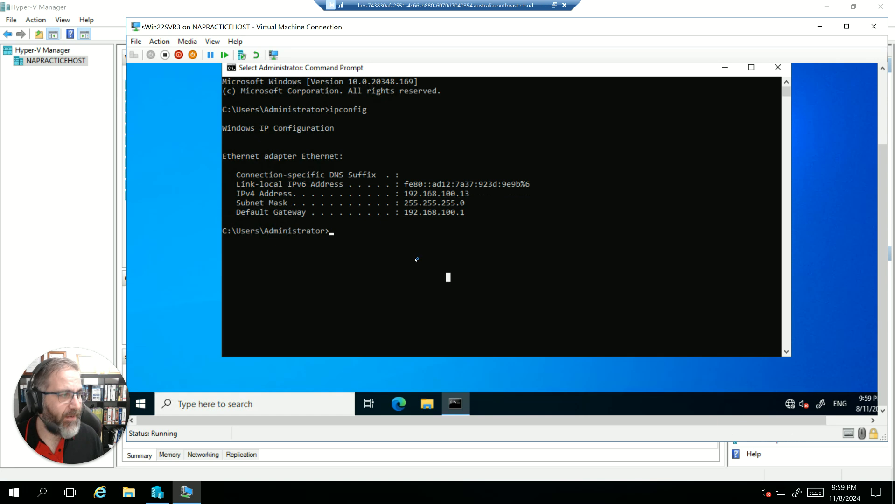
Run ipconfig /all to view the full network configuration, then close Command Prompt and the virtual machine connection.
{"action": "left_click", "coordinate": [414, 259]}
{"action": "key", "text": "Escape"}
{"action": "key", "text": "Up"}
{"action": "type", "text": "/all"}
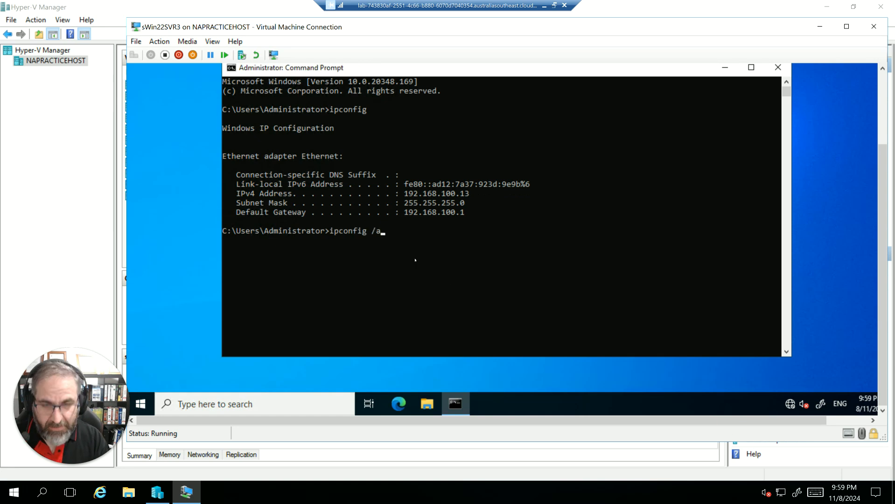
{"action": "key", "text": "Return"}
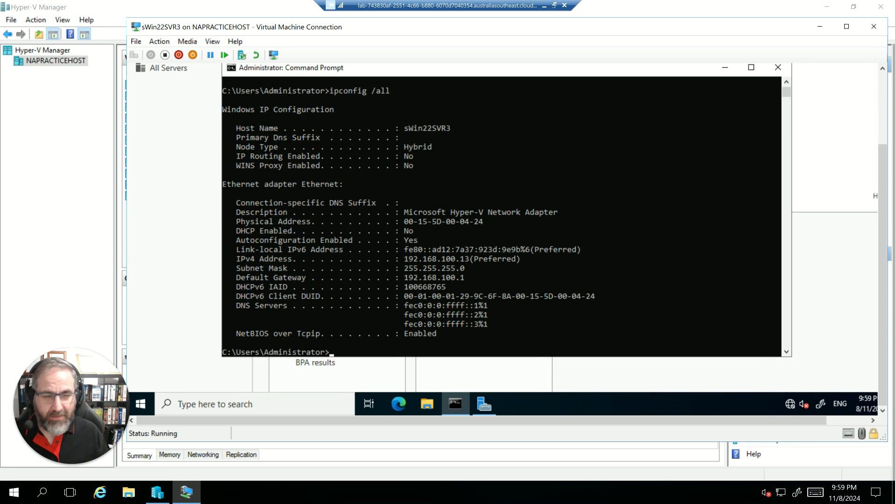
{"action": "left_click", "coordinate": [778, 67]}
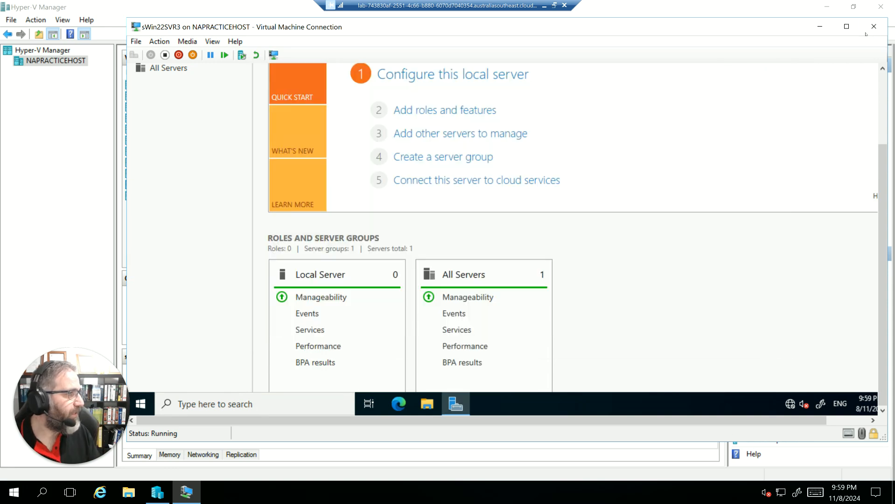
{"action": "left_click", "coordinate": [874, 27]}
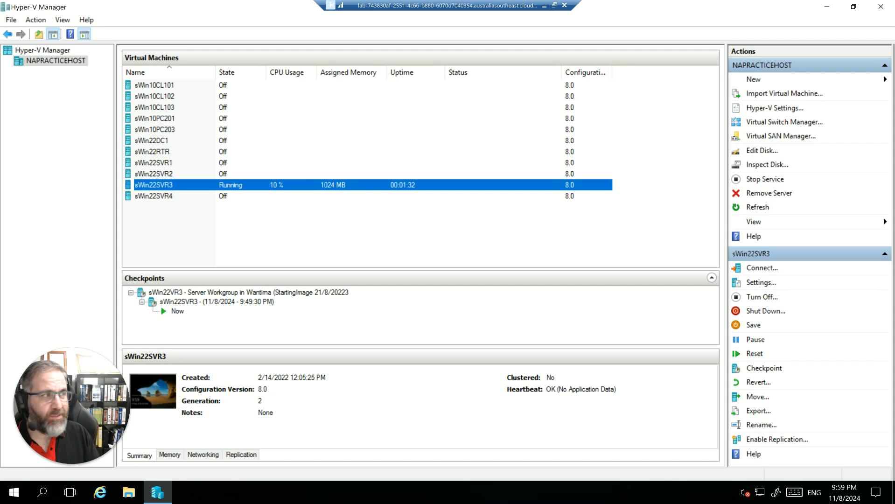